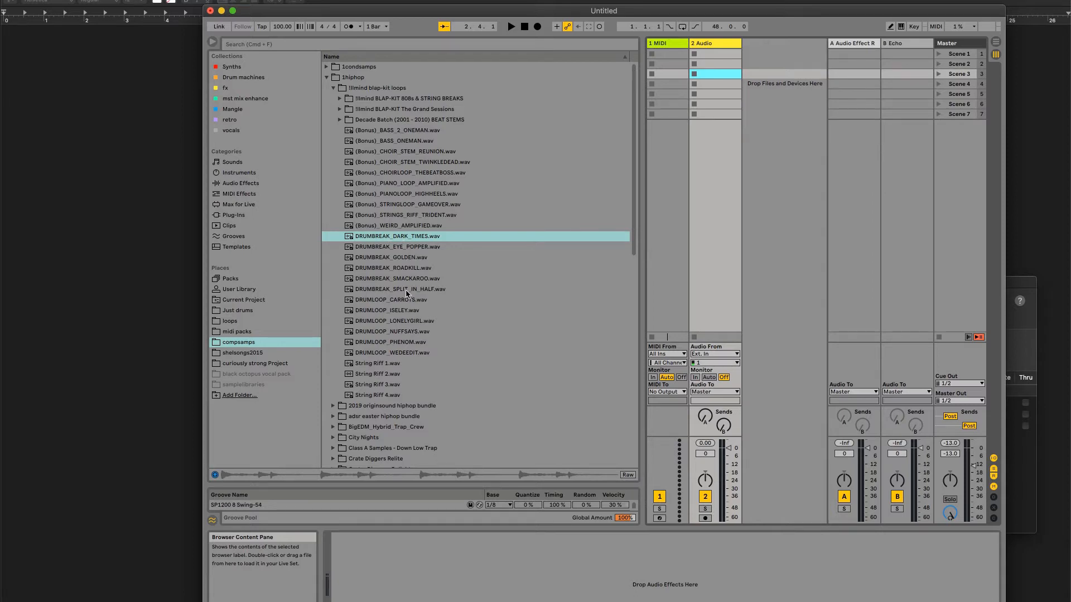
Step: Audition String Riff 1.wav and insert a second MIDI track beside the existing MIDI track
{"action": "left_click", "coordinate": [368, 365]}
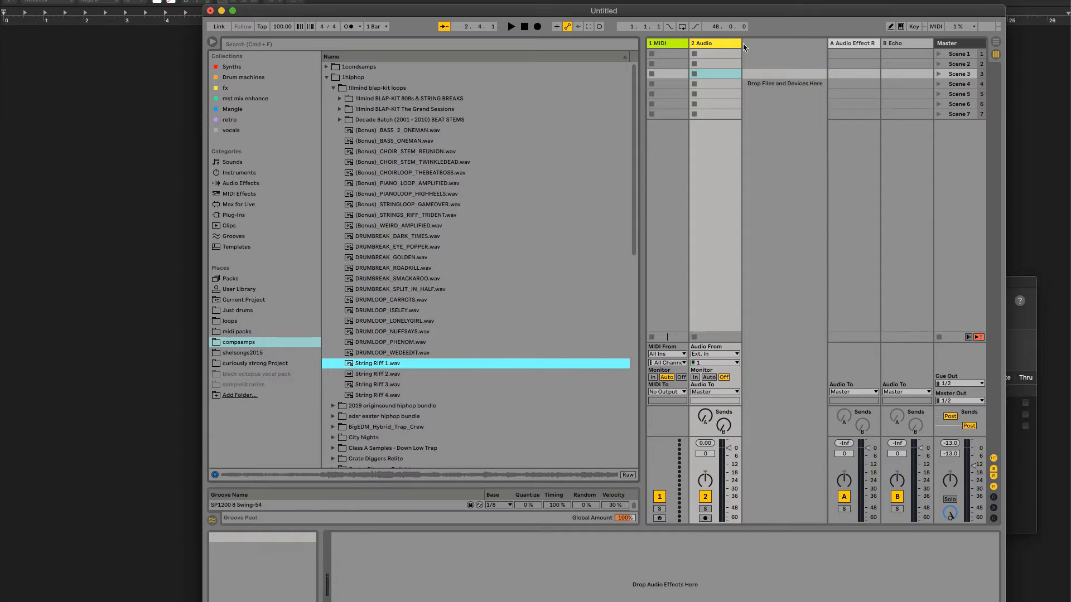
{"action": "left_click", "coordinate": [662, 44]}
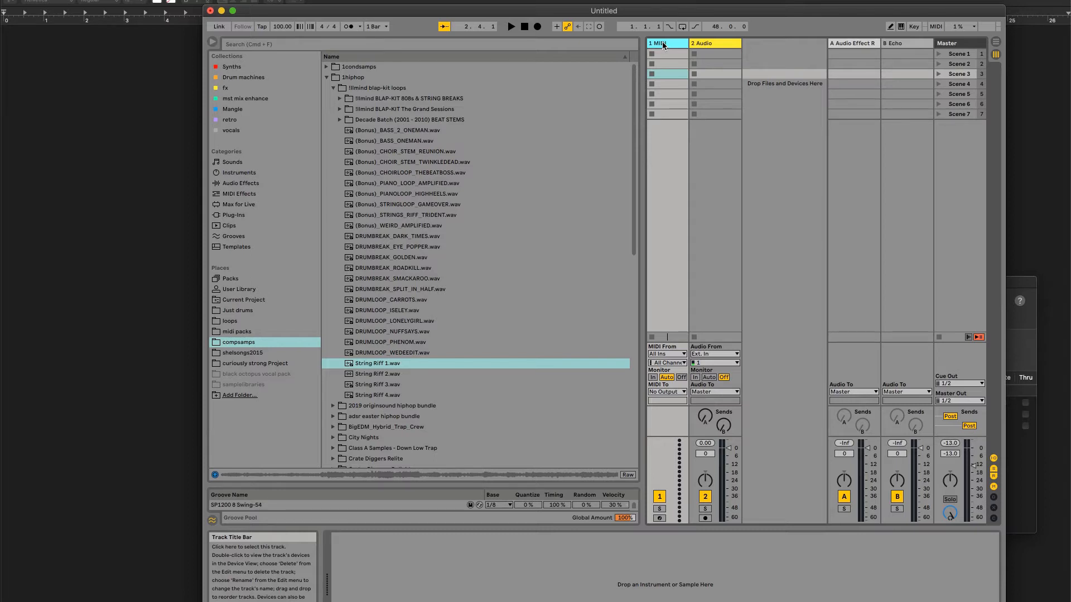
{"action": "right_click", "coordinate": [663, 43]}
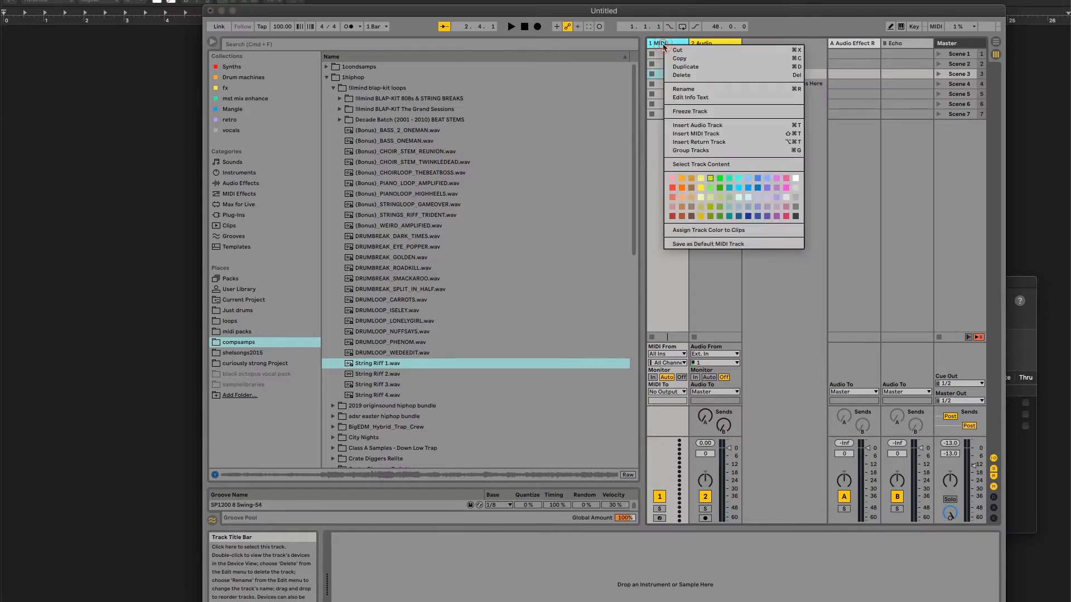
{"action": "left_click", "coordinate": [703, 137]}
{"action": "left_click", "coordinate": [710, 45]}
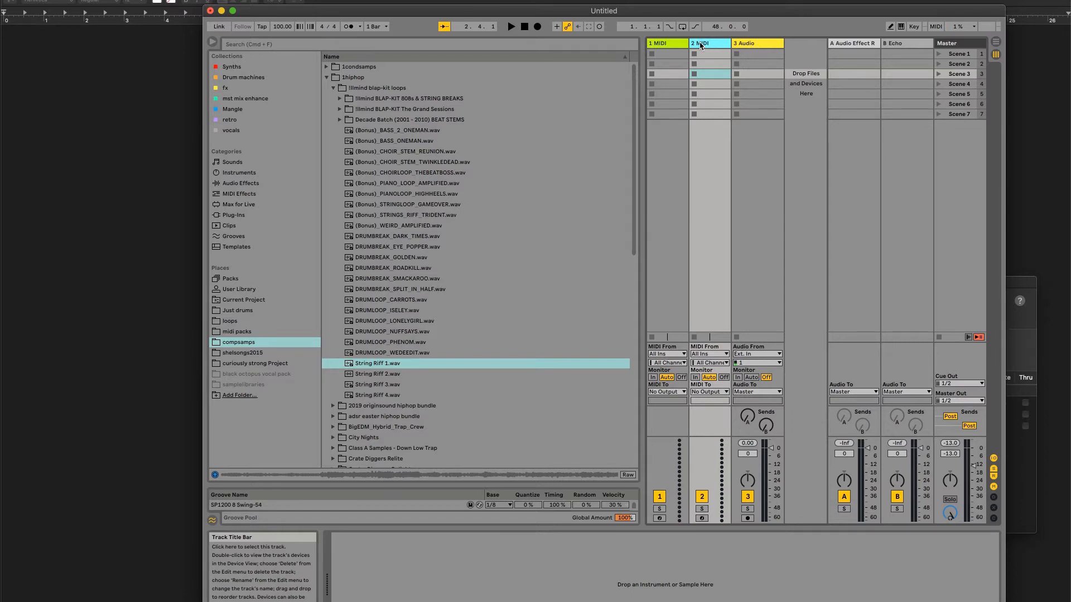
Step: Load String Riff 1.wav into a Simpler on the new MIDI track and slice it, adjusting the slice sensitivity
{"action": "double_click", "coordinate": [702, 43]}
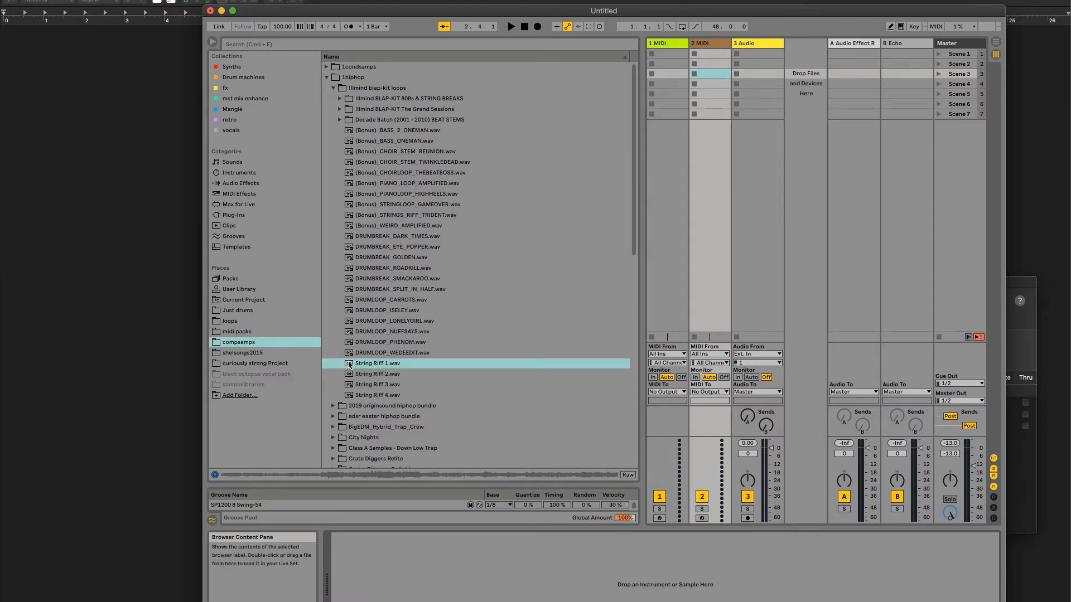
{"action": "left_click_drag", "start_coordinate": [349, 364], "coordinate": [401, 577]}
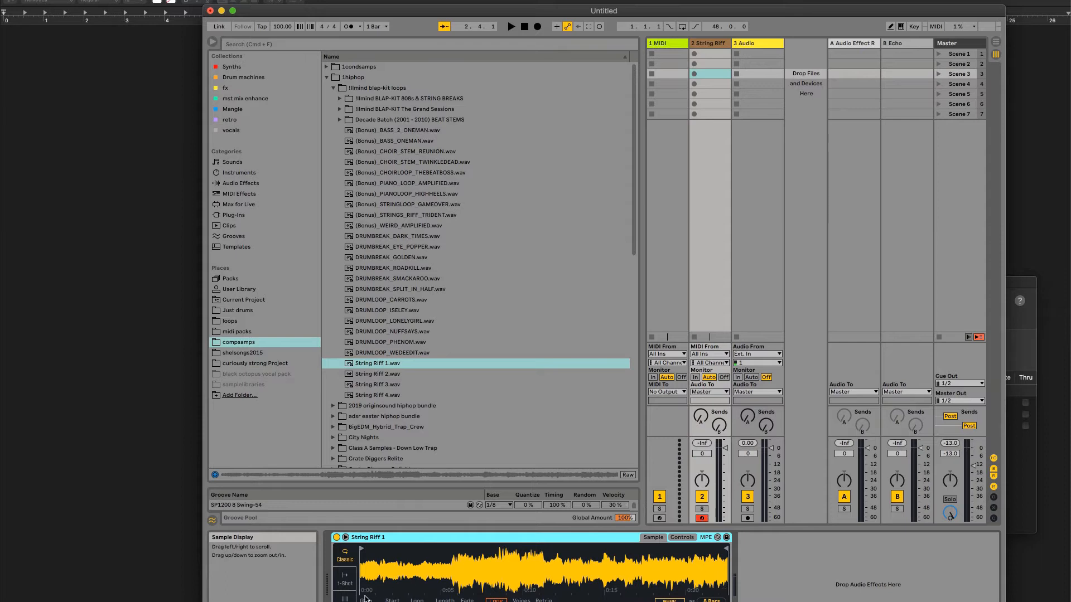
{"action": "left_click", "coordinate": [345, 598]}
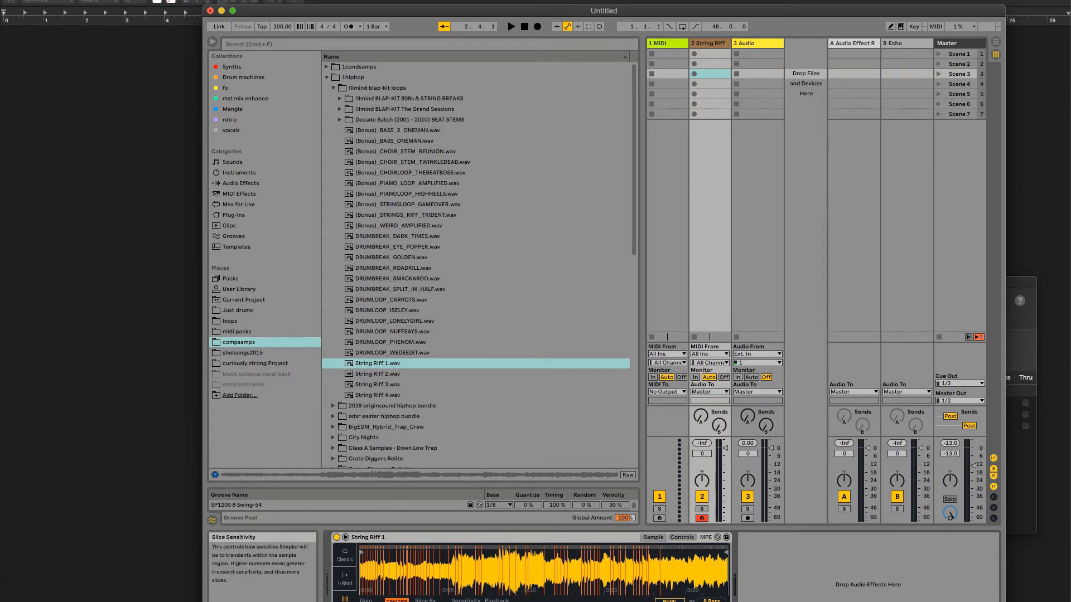
{"action": "left_click_drag", "start_coordinate": [466, 600], "coordinate": [465, 601]}
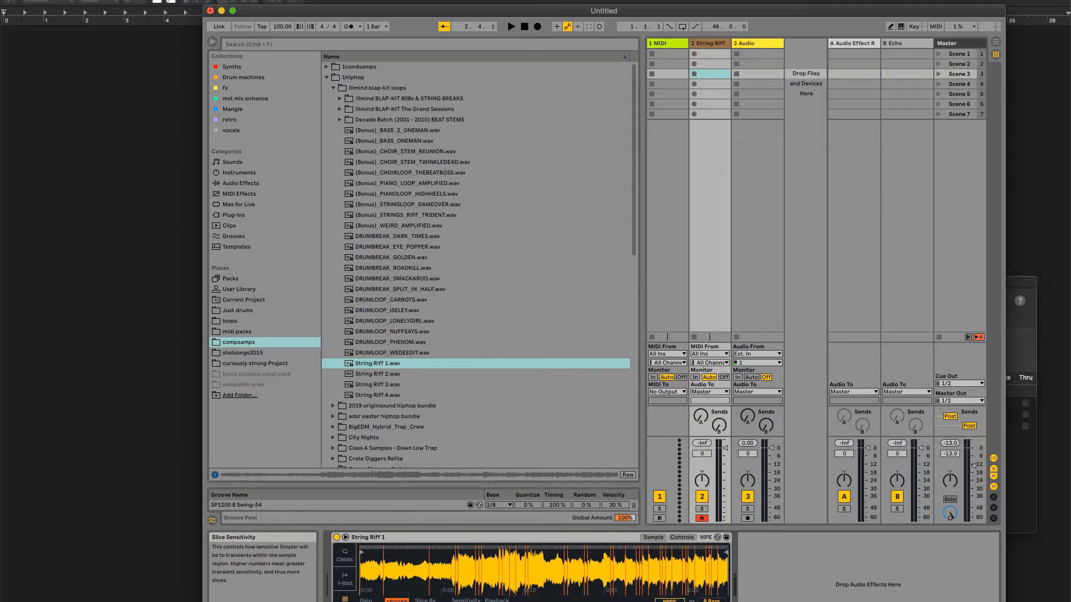
Step: Create a MIDI clip in the String Riff track's Scene 1 slot and add a C3 note at its start
{"action": "double_click", "coordinate": [710, 54]}
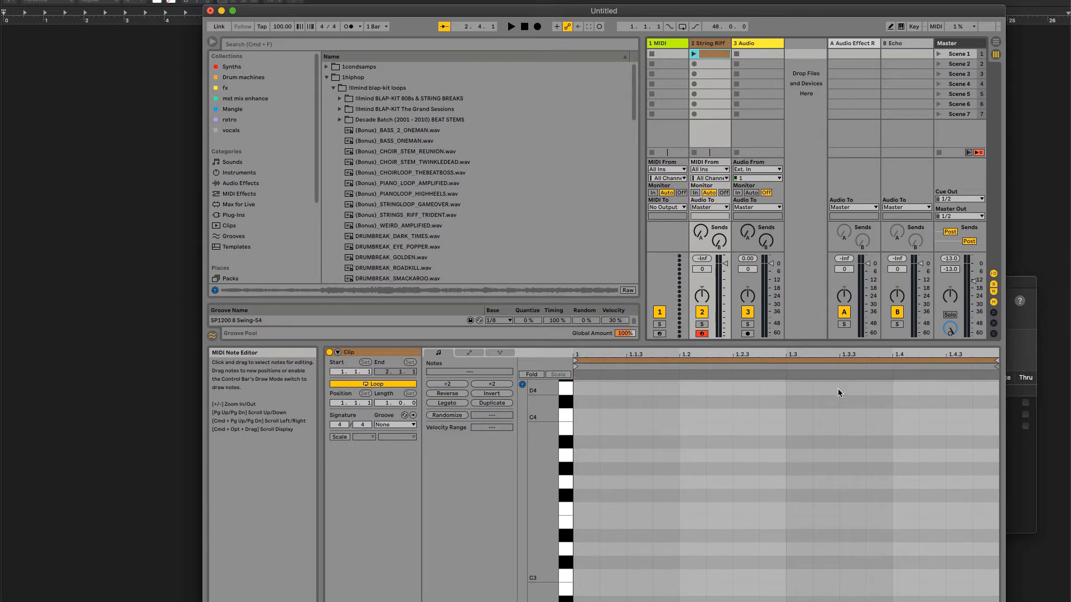
{"action": "left_click_drag", "start_coordinate": [540, 430], "coordinate": [539, 389]}
{"action": "left_click", "coordinate": [522, 385]}
{"action": "left_click", "coordinate": [523, 385]}
{"action": "left_click", "coordinate": [522, 384]}
{"action": "left_click", "coordinate": [522, 385]}
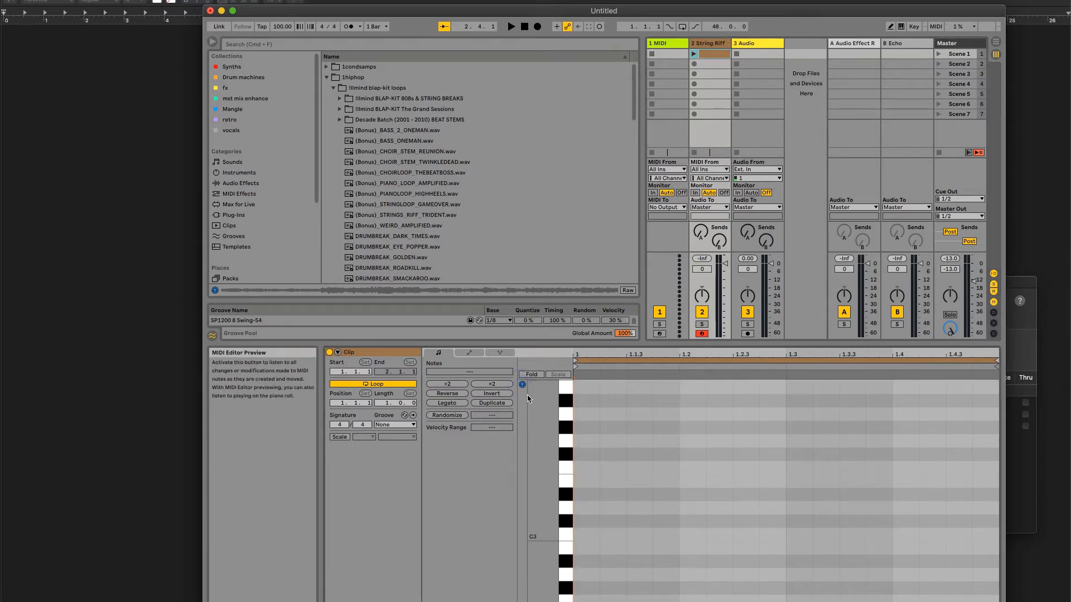
{"action": "left_click", "coordinate": [589, 536]}
{"action": "double_click", "coordinate": [581, 535]}
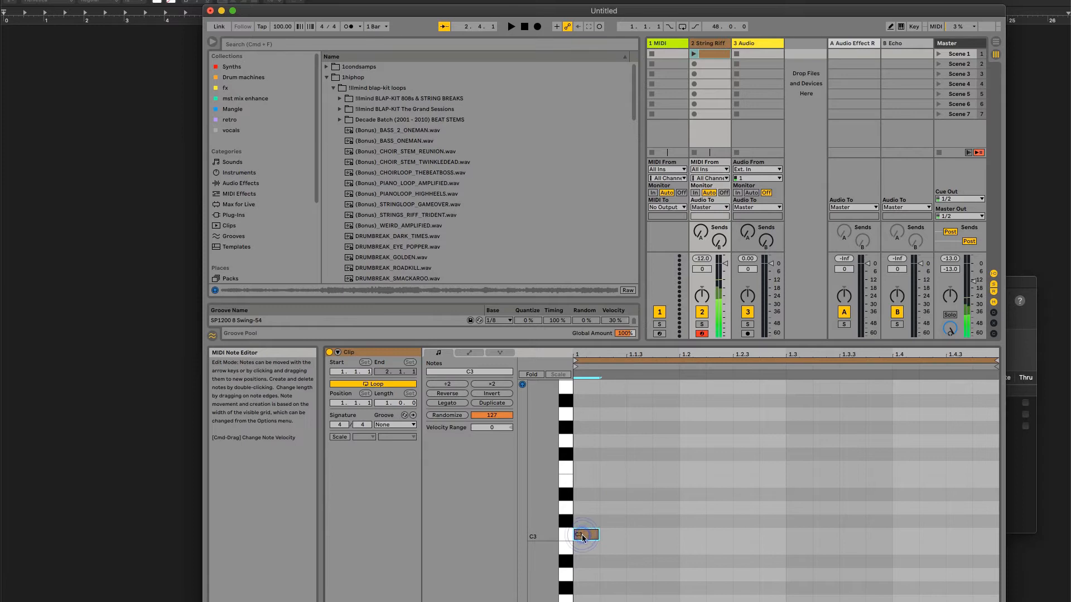
Step: Shorten the clip loop to one beat, add D3 at 1.1.3 and F#3 at 1.1.4, and play the clip
{"action": "left_click", "coordinate": [995, 359]}
{"action": "mouse_move", "coordinate": [994, 360]}
{"action": "left_mouse_down"}
{"action": "mouse_move", "coordinate": [650, 363]}
{"action": "mouse_move", "coordinate": [679, 362]}
{"action": "left_mouse_up"}
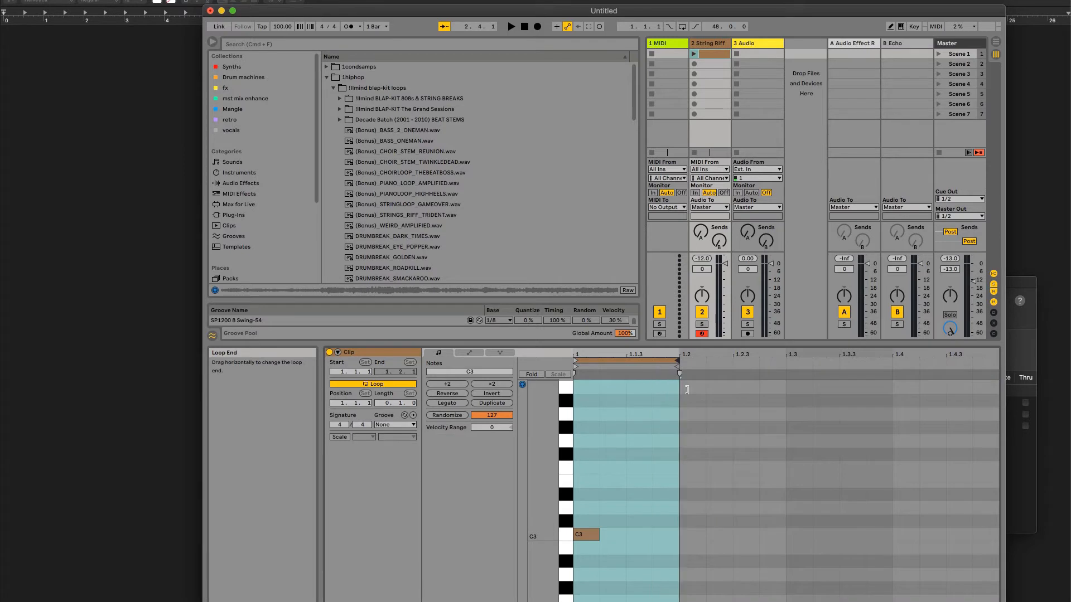
{"action": "double_click", "coordinate": [636, 509]}
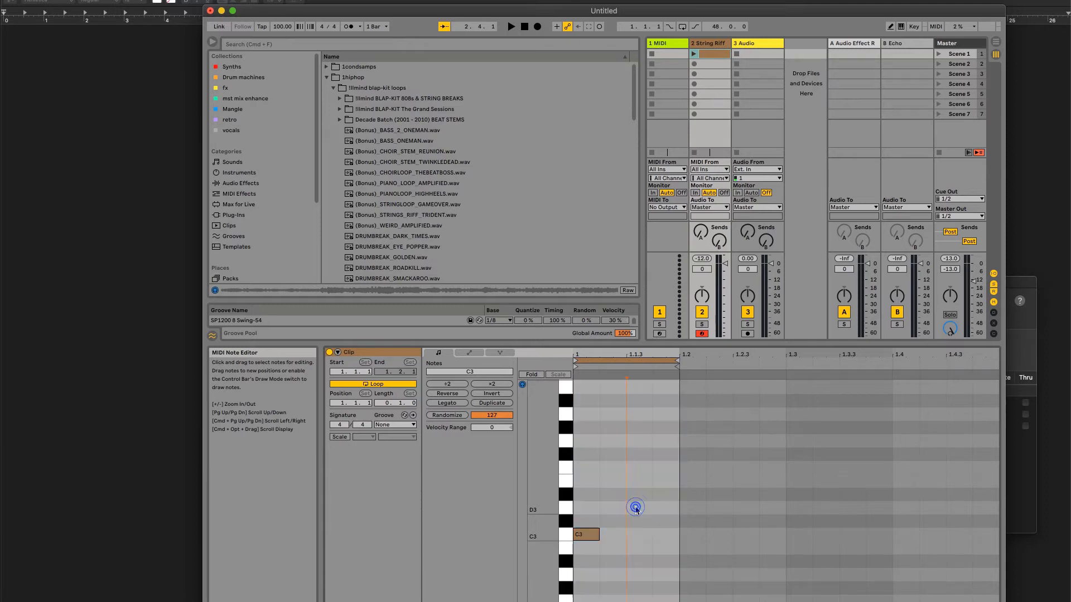
{"action": "double_click", "coordinate": [664, 469]}
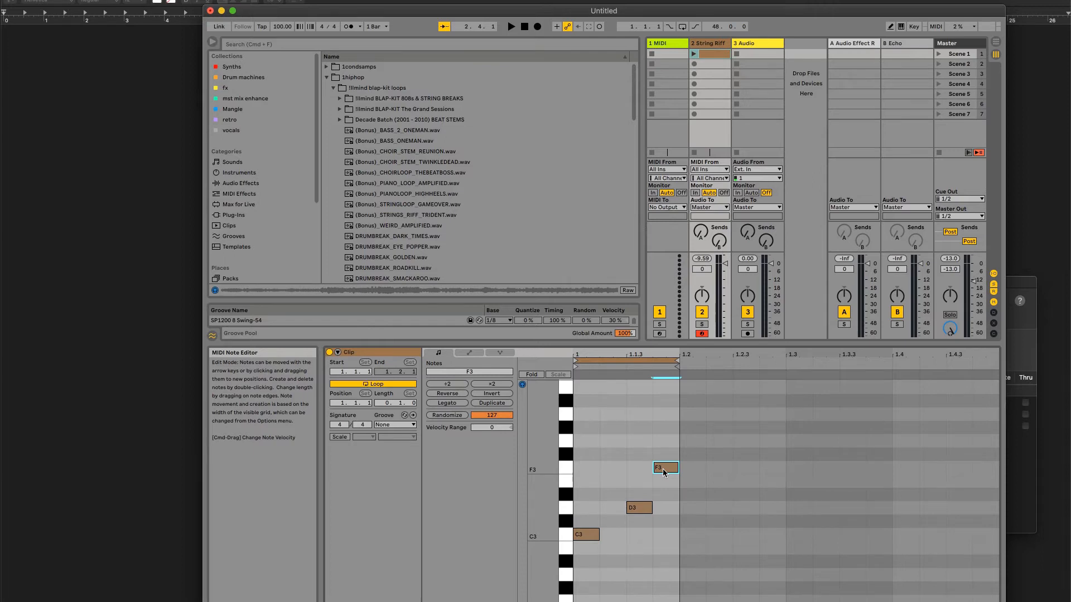
{"action": "key", "text": "Up"}
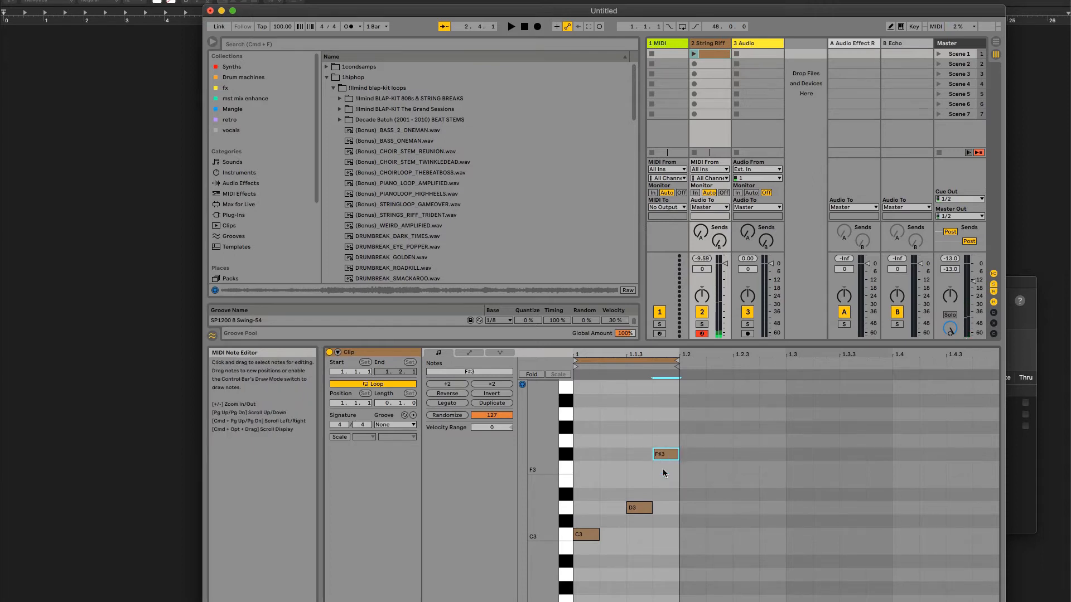
{"action": "left_click", "coordinate": [694, 54]}
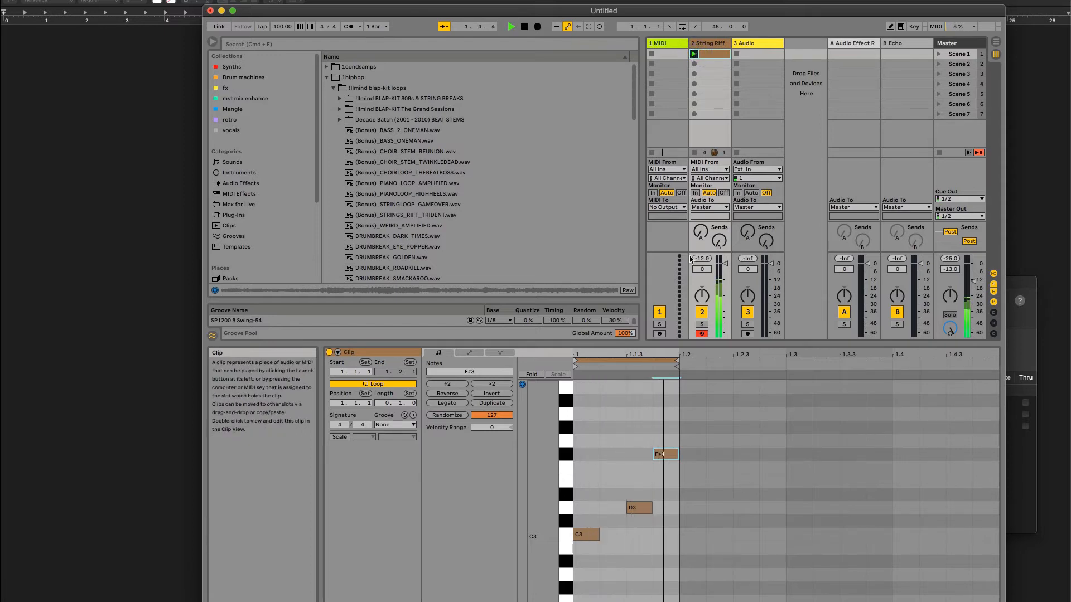
Step: Extend the loop to two beats, fill the second beat with one C#4 note, and play the clip
{"action": "left_click", "coordinate": [625, 361]}
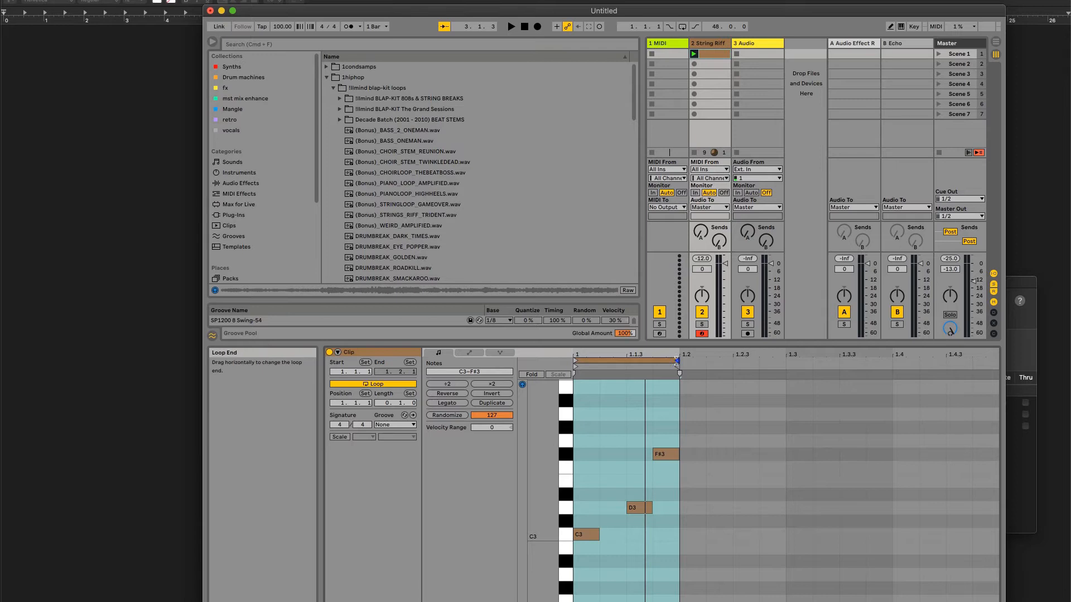
{"action": "left_click_drag", "start_coordinate": [675, 360], "coordinate": [782, 349]}
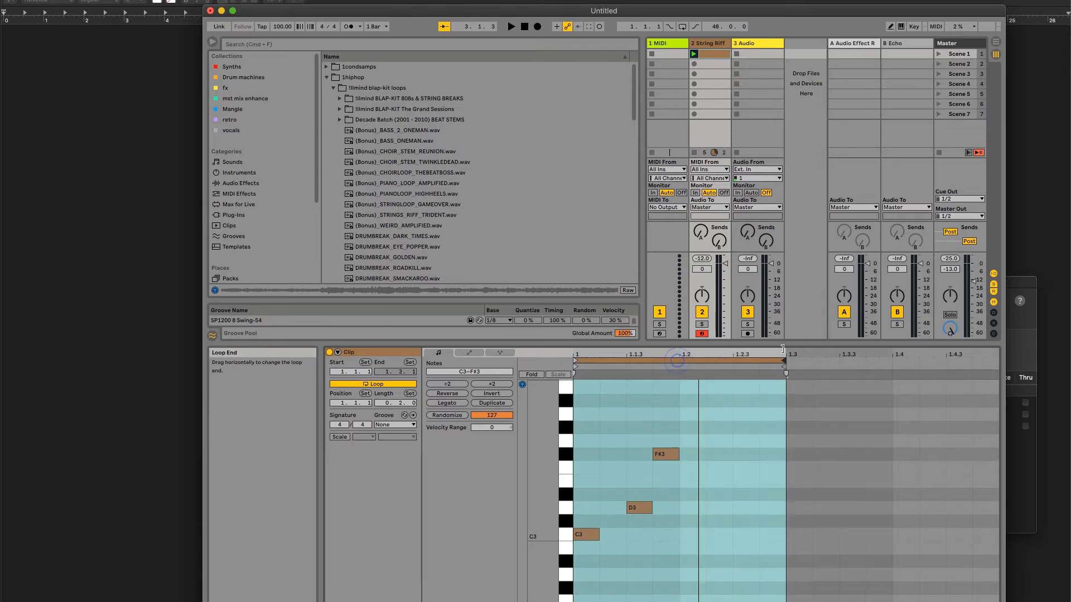
{"action": "left_click", "coordinate": [687, 413]}
{"action": "double_click", "coordinate": [691, 403]}
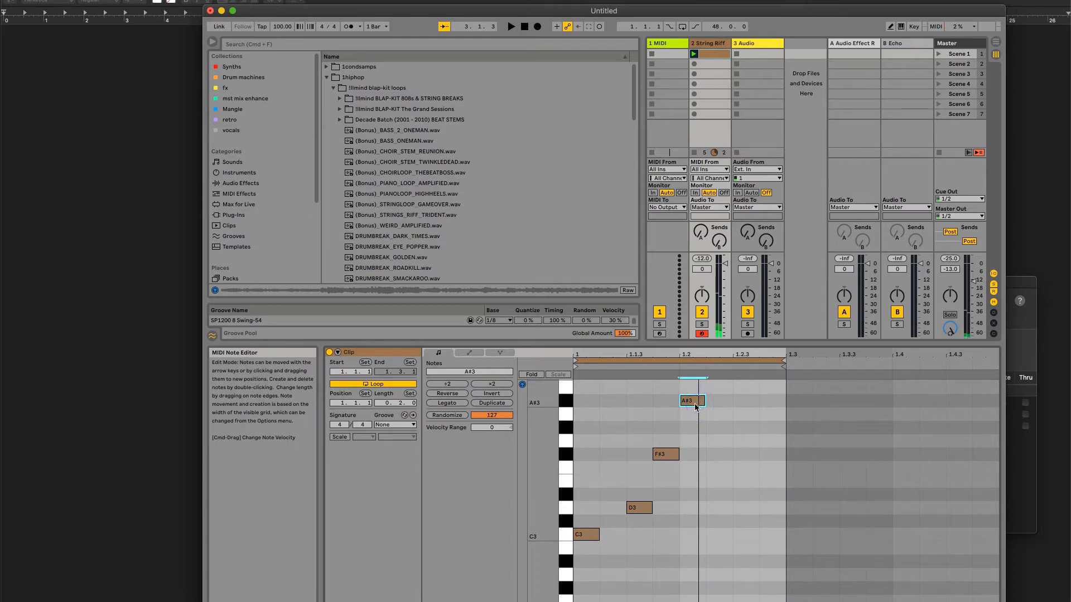
{"action": "key", "text": "Up"}
{"action": "key", "text": "Up"}
{"action": "key", "text": "Up"}
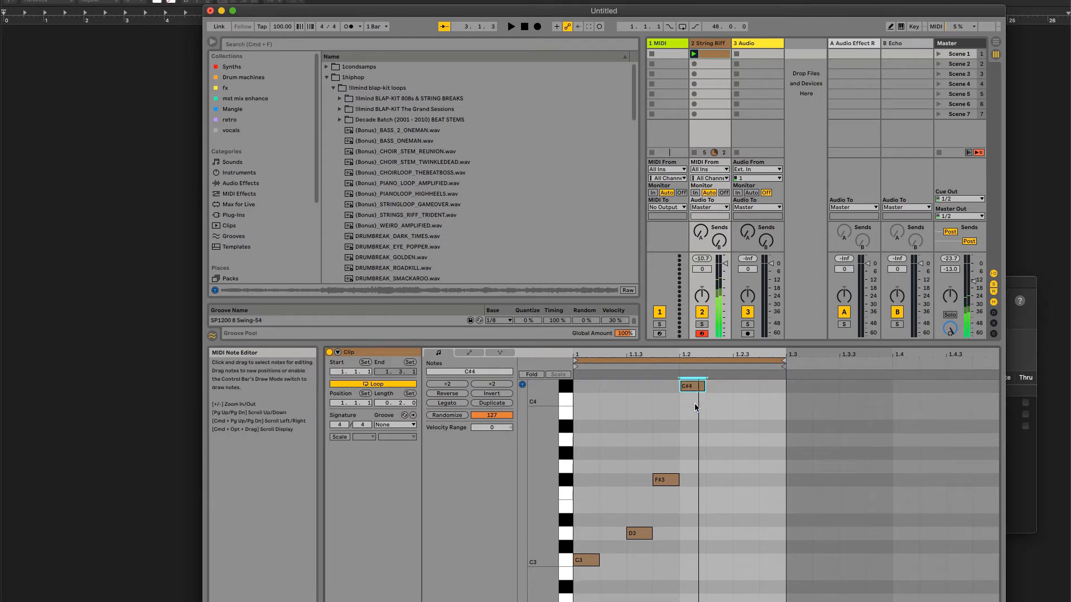
{"action": "left_click_drag", "start_coordinate": [704, 386], "coordinate": [784, 387]}
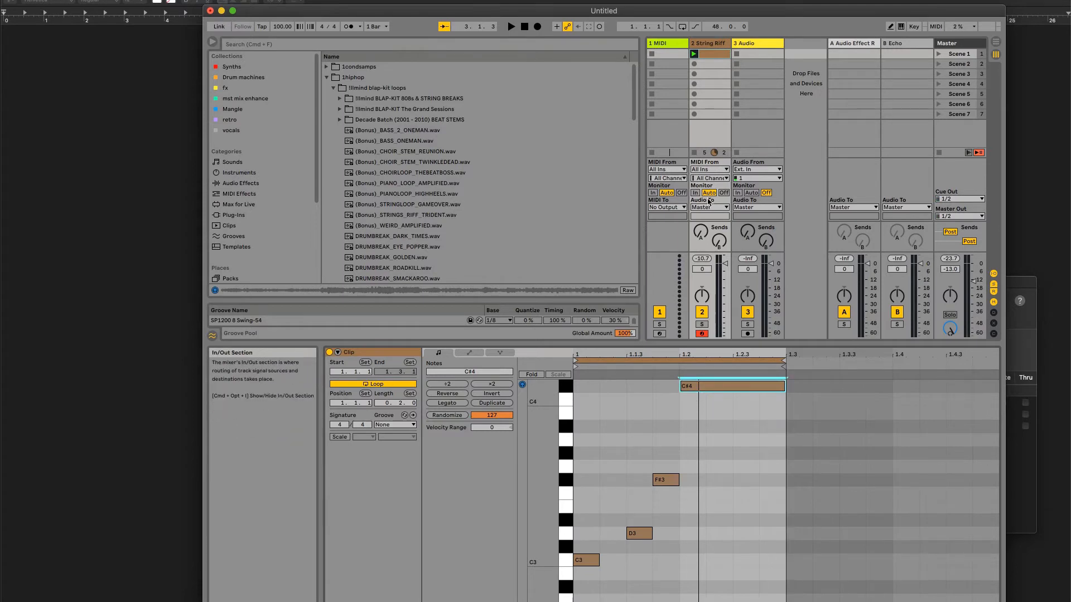
{"action": "left_click", "coordinate": [694, 54]}
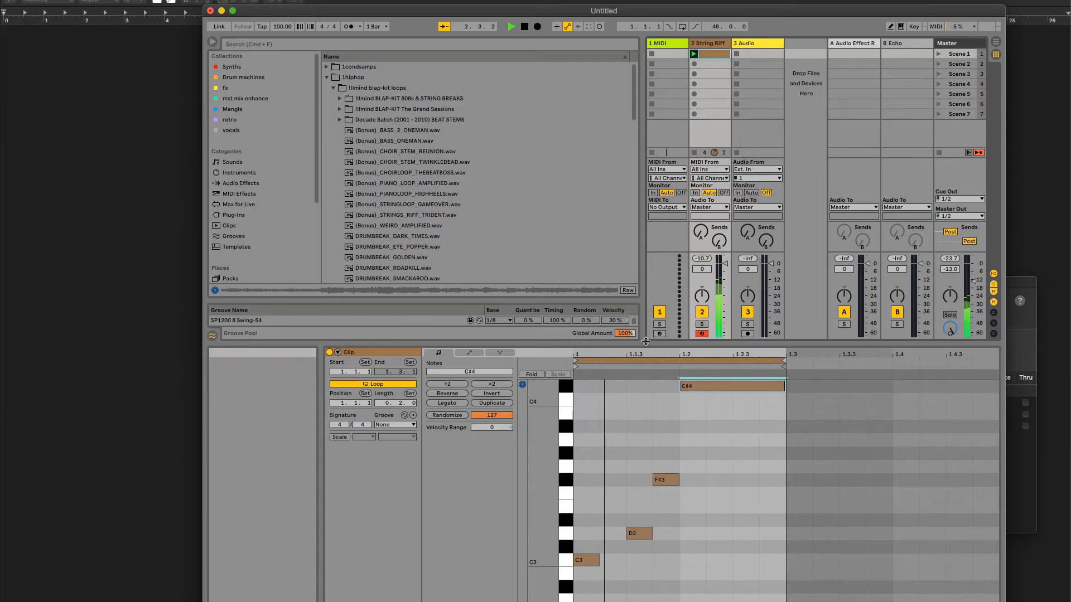
Step: Duplicate the two-beat loop with all its notes so the clip fills a full bar
{"action": "left_click", "coordinate": [650, 361]}
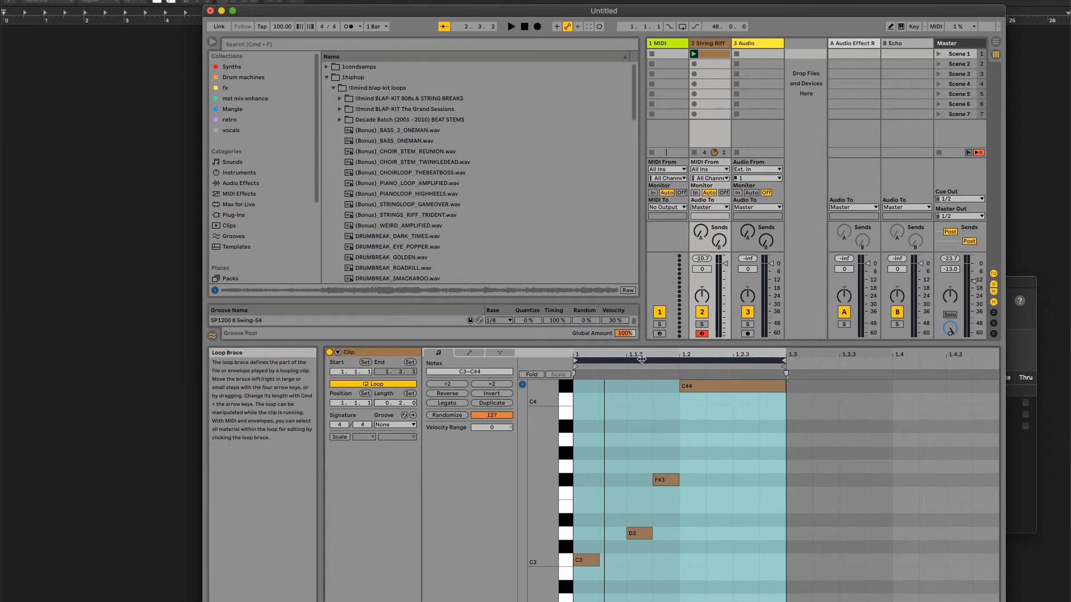
{"action": "left_click", "coordinate": [641, 362]}
{"action": "right_click", "coordinate": [640, 362]}
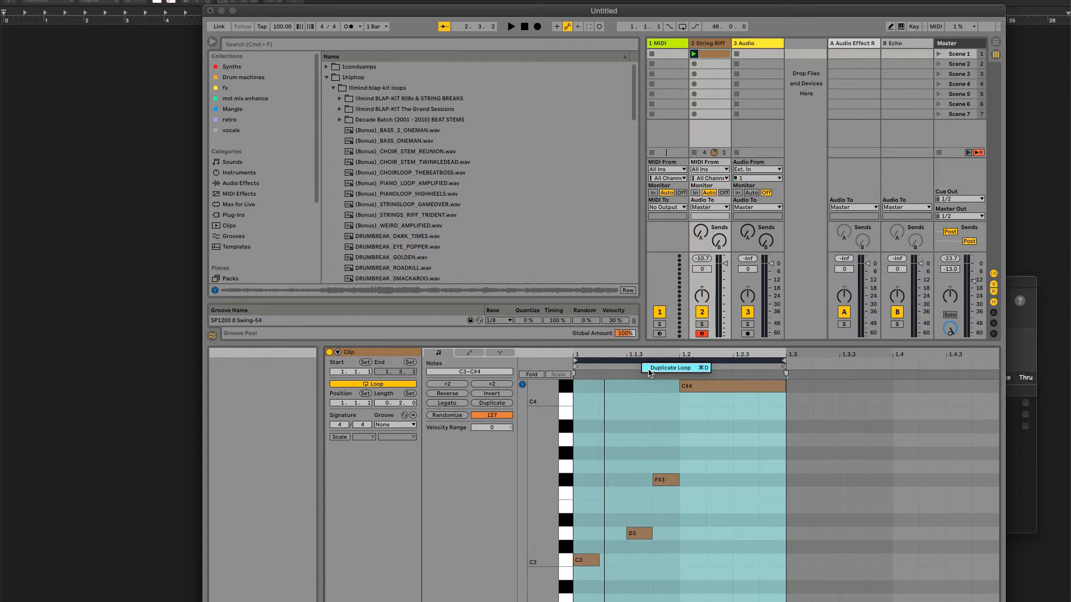
{"action": "left_click", "coordinate": [631, 360]}
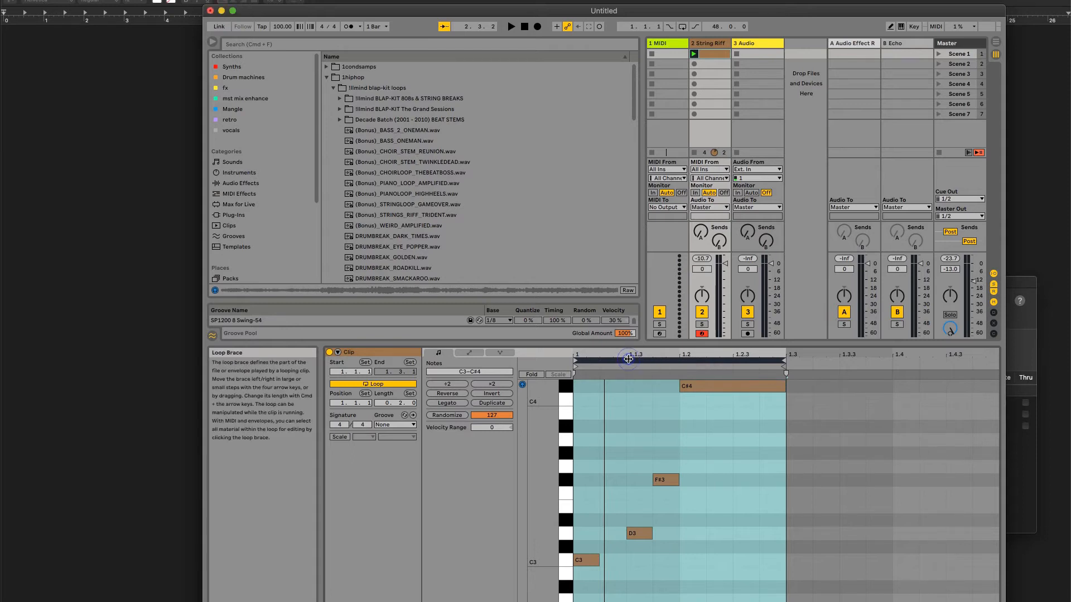
{"action": "key", "text": "super+d"}
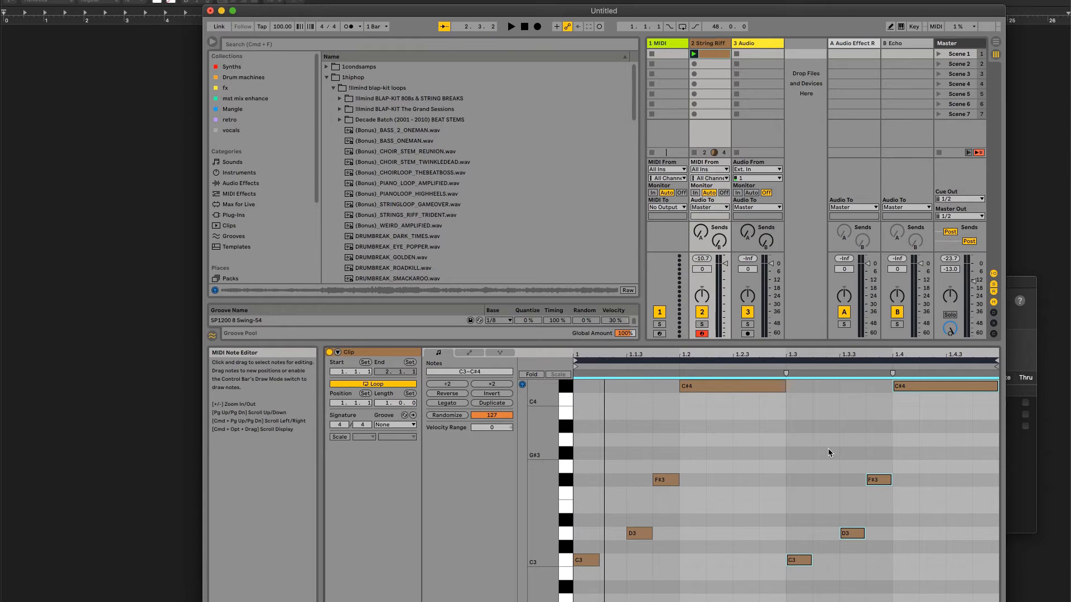
Step: Replace the duplicated long C#4 note on beat four with a short B3 note at 1.4
{"action": "scroll", "coordinate": [829, 449], "scroll_direction": "down", "scroll_amount": 1}
{"action": "scroll", "coordinate": [828, 450], "scroll_direction": "up", "scroll_amount": 3}
{"action": "scroll", "coordinate": [828, 450], "scroll_direction": "down", "scroll_amount": 1}
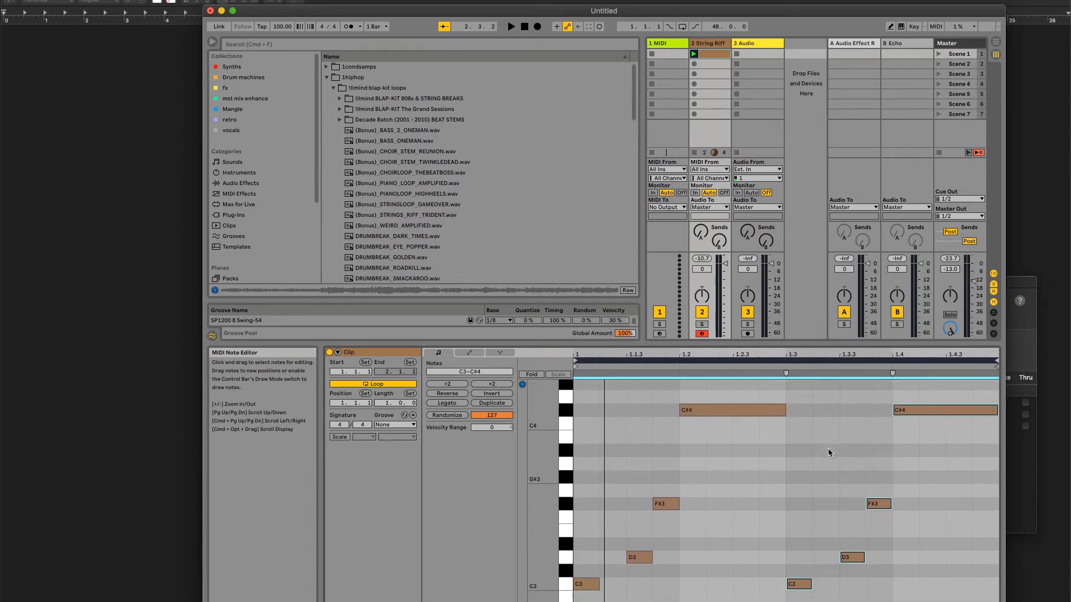
{"action": "scroll", "coordinate": [829, 452], "scroll_direction": "down", "scroll_amount": 1}
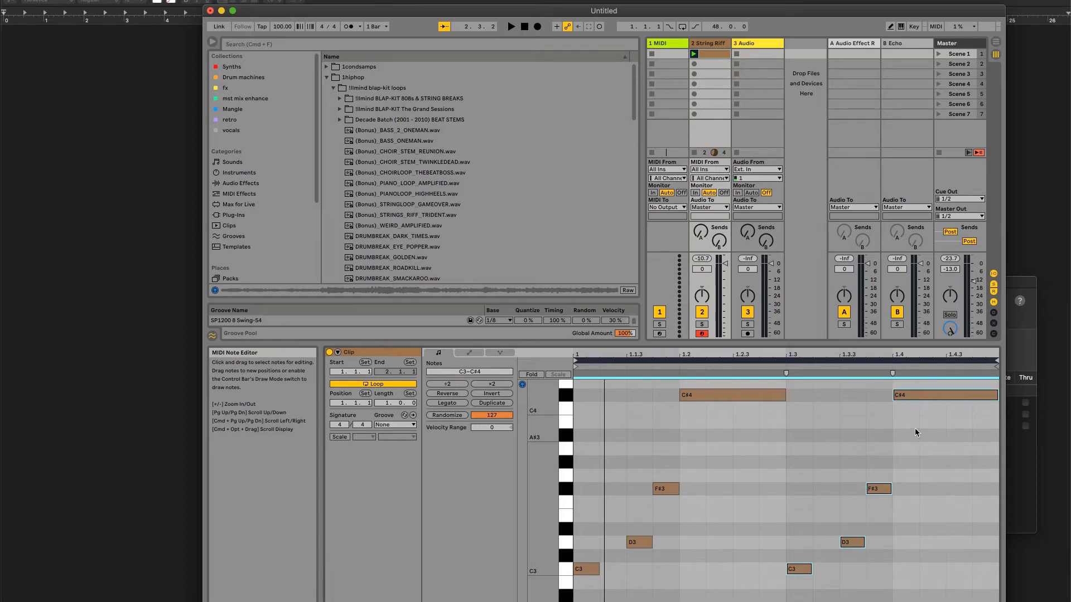
{"action": "scroll", "coordinate": [915, 427], "scroll_direction": "up", "scroll_amount": 2}
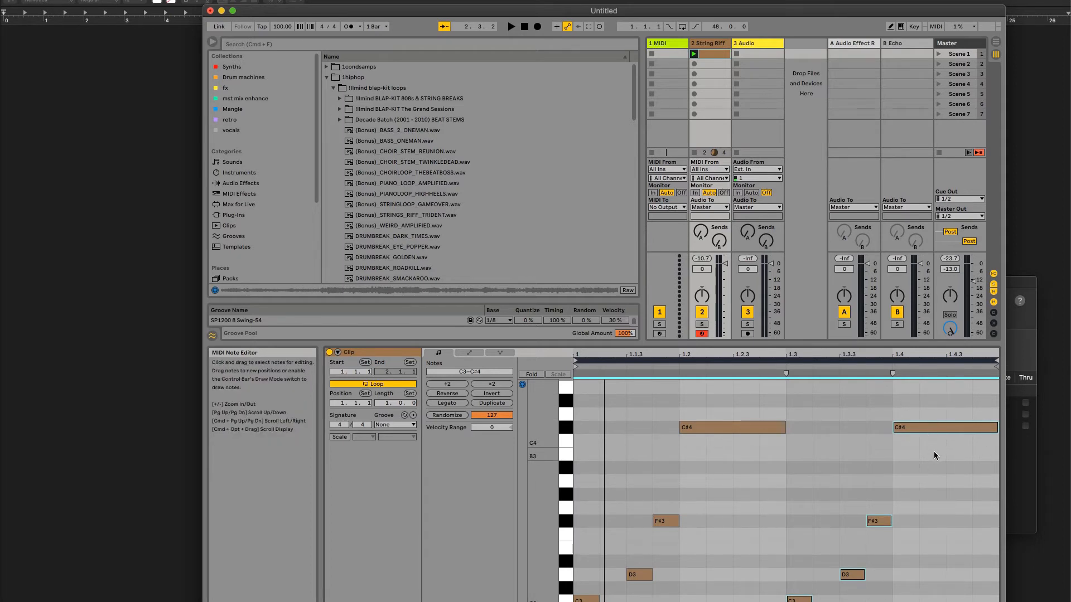
{"action": "left_click", "coordinate": [946, 398]}
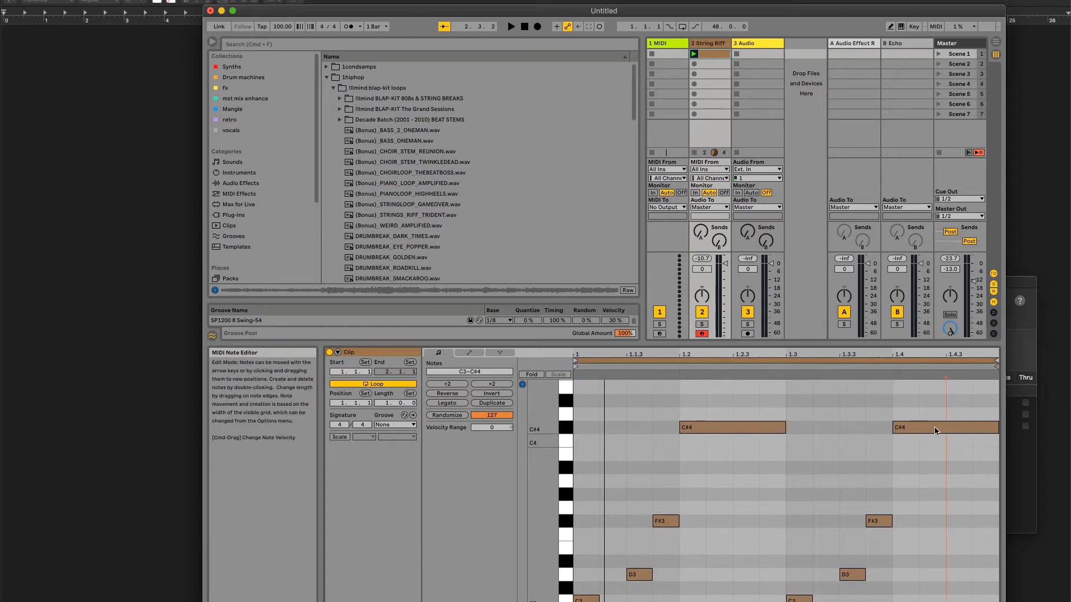
{"action": "double_click", "coordinate": [935, 431]}
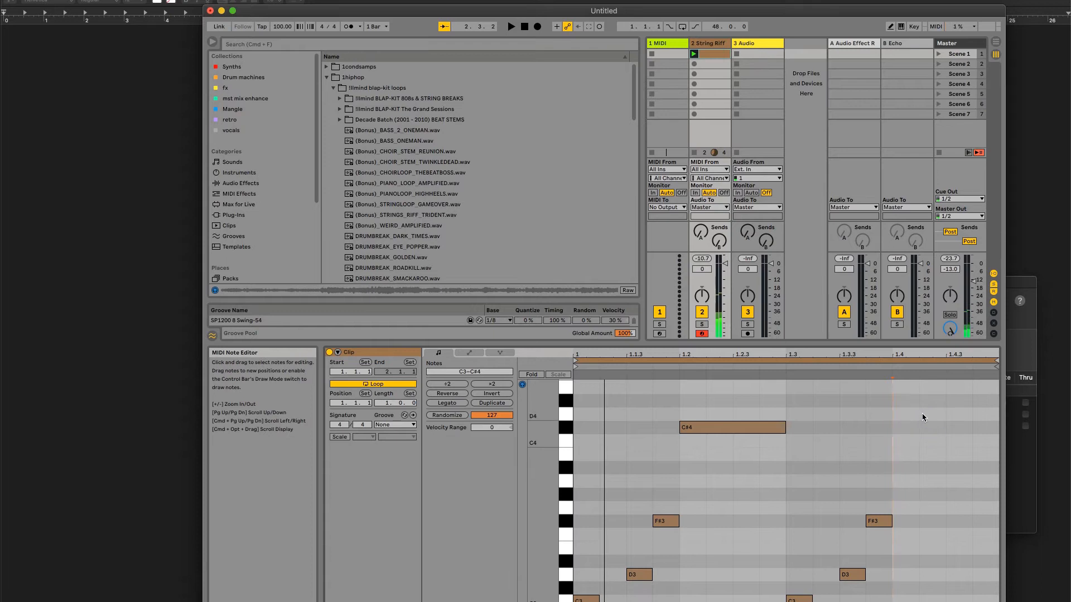
{"action": "double_click", "coordinate": [906, 402]}
{"action": "scroll", "coordinate": [938, 414], "scroll_direction": "up", "scroll_amount": 2}
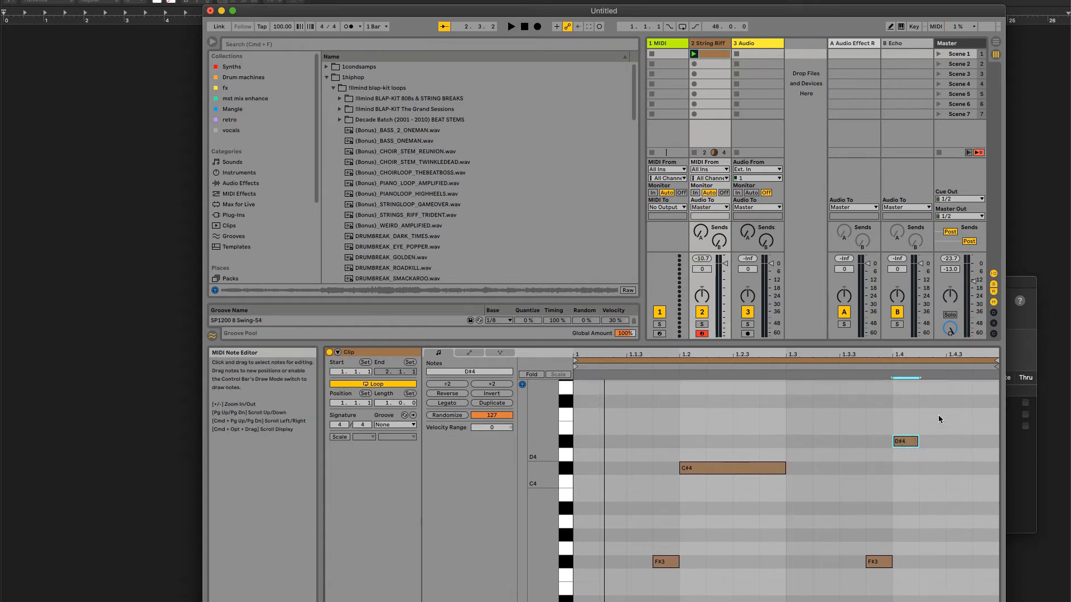
{"action": "left_click_drag", "start_coordinate": [903, 447], "coordinate": [902, 504]}
Step: Add a C#4 note at 1.4.3 and an F#4 note at 1.4.4 to finish the bar
{"action": "double_click", "coordinate": [955, 473]}
{"action": "double_click", "coordinate": [984, 447]}
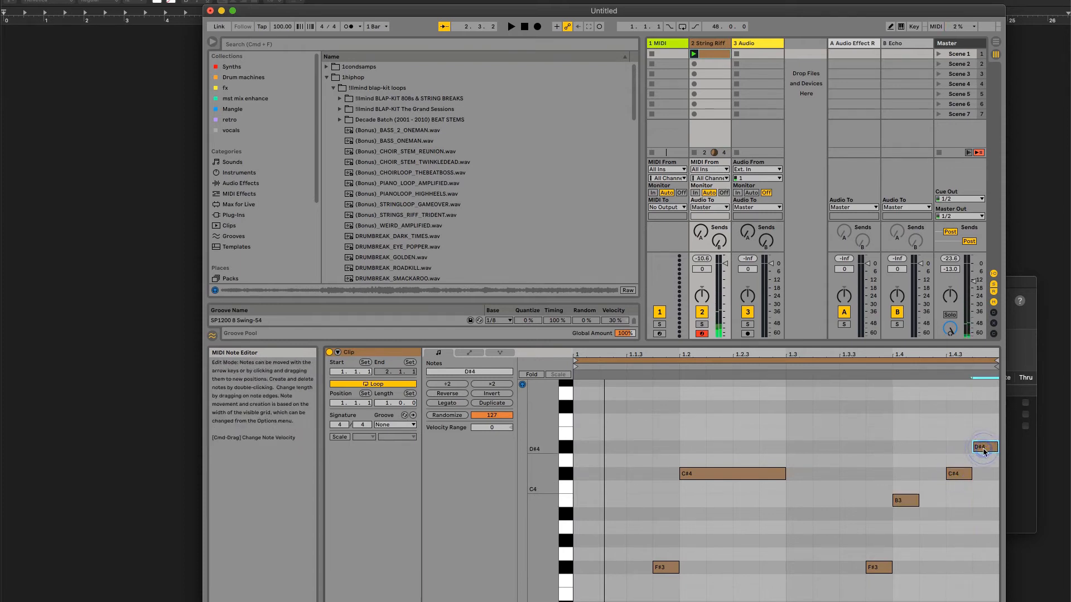
{"action": "key", "text": "Up"}
{"action": "key", "text": "Up"}
{"action": "key", "text": "Up"}
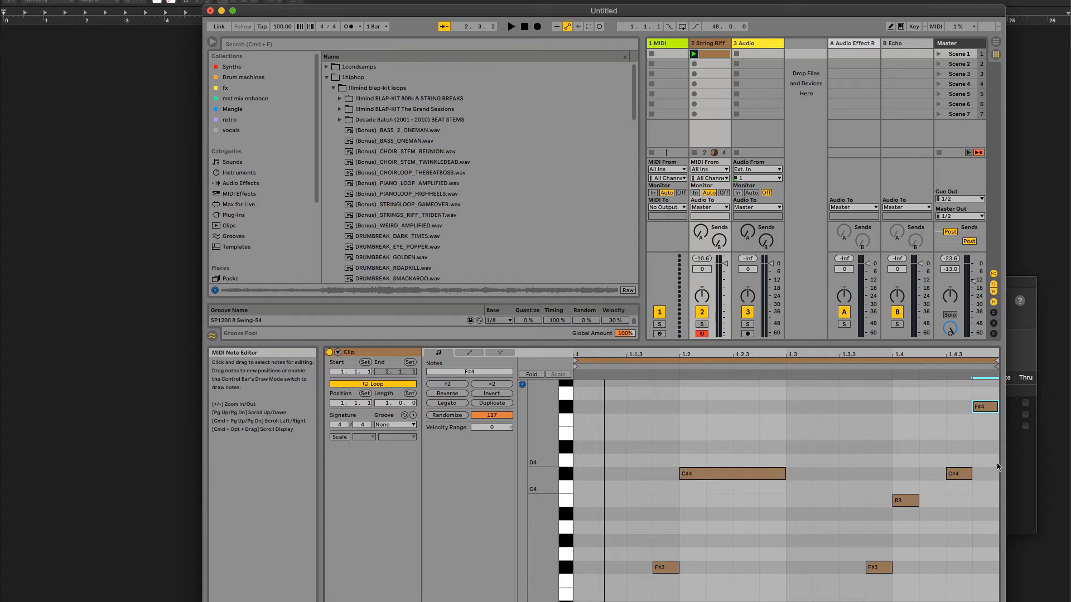
{"action": "key", "text": "Up"}
{"action": "key", "text": "Up"}
{"action": "key", "text": "Down"}
{"action": "key", "text": "Down"}
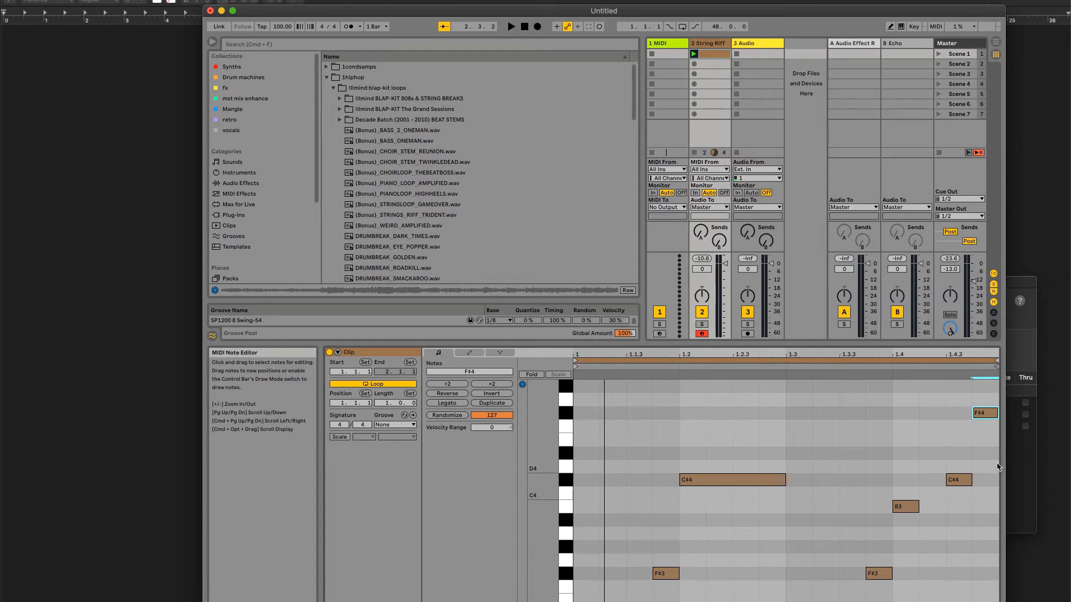
Step: Lower the F#4 note at 1.4.4 in the clip to A2
{"action": "key", "text": "Down"}
{"action": "key", "text": "Down"}
{"action": "key", "text": "Down"}
{"action": "key", "text": "Down"}
{"action": "key", "text": "Down"}
{"action": "key", "text": "Down"}
{"action": "key", "text": "Down"}
{"action": "key", "text": "Down"}
{"action": "key", "text": "Down"}
{"action": "key", "text": "Down"}
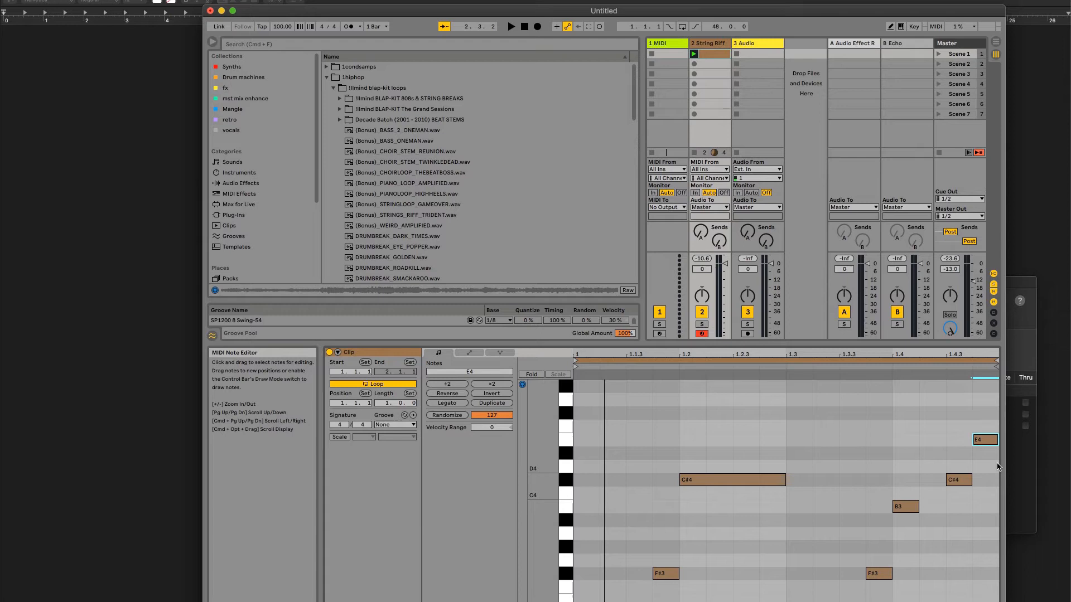
{"action": "key", "text": "Down"}
{"action": "key", "text": "Down"}
{"action": "key", "text": "Down"}
{"action": "key", "text": "Down"}
{"action": "key", "text": "Down"}
{"action": "key", "text": "Down"}
{"action": "key", "text": "Down"}
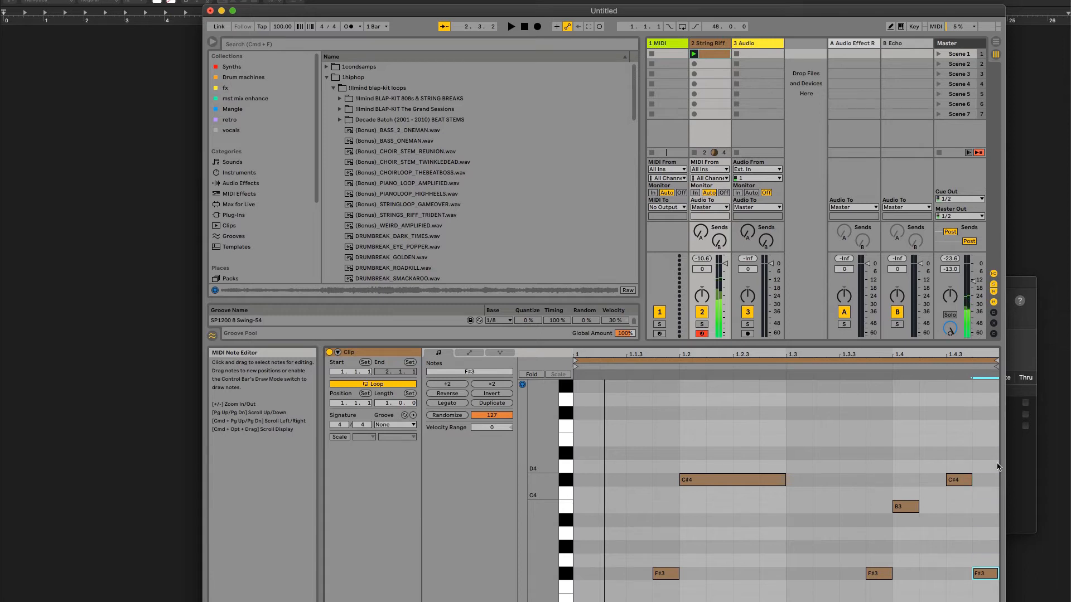
{"action": "key", "text": "Down"}
{"action": "key", "text": "Down"}
{"action": "key", "text": "Down"}
{"action": "key", "text": "Down"}
{"action": "key", "text": "Down"}
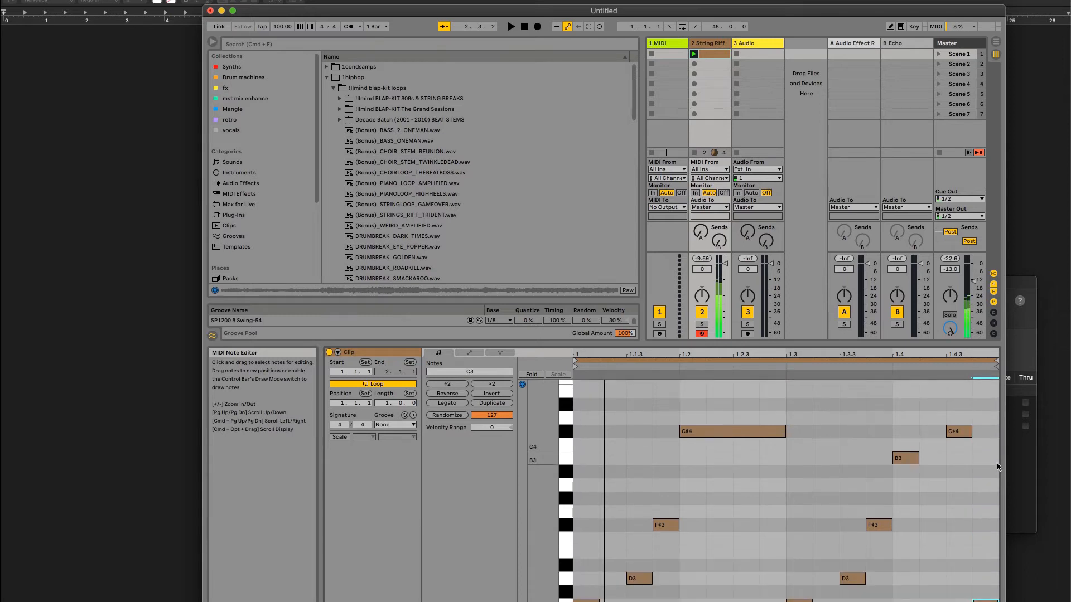
{"action": "key", "text": "Up"}
{"action": "key", "text": "Up"}
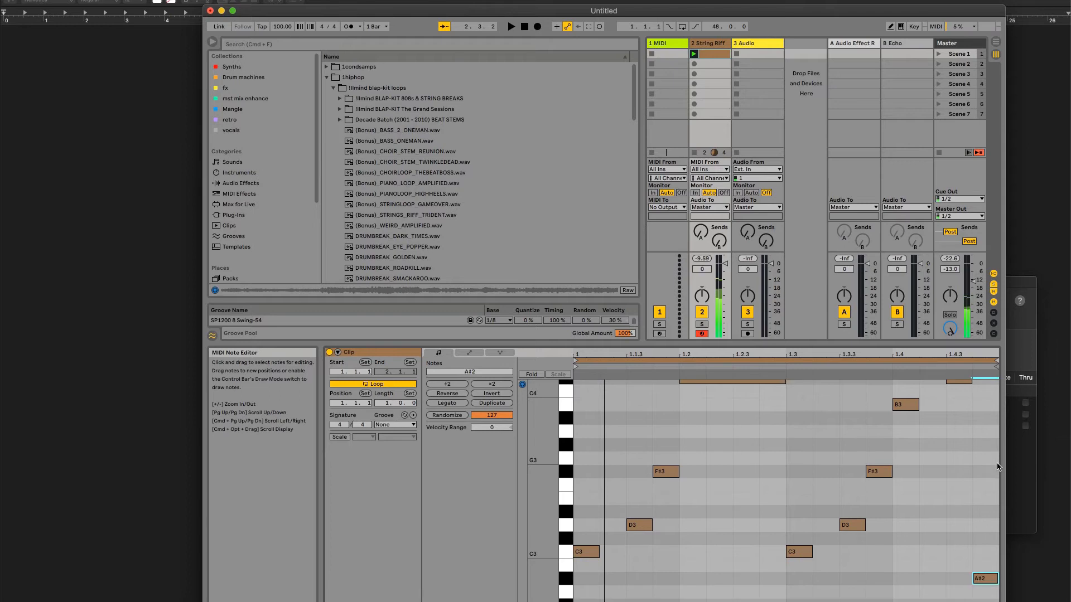
{"action": "key", "text": "Down"}
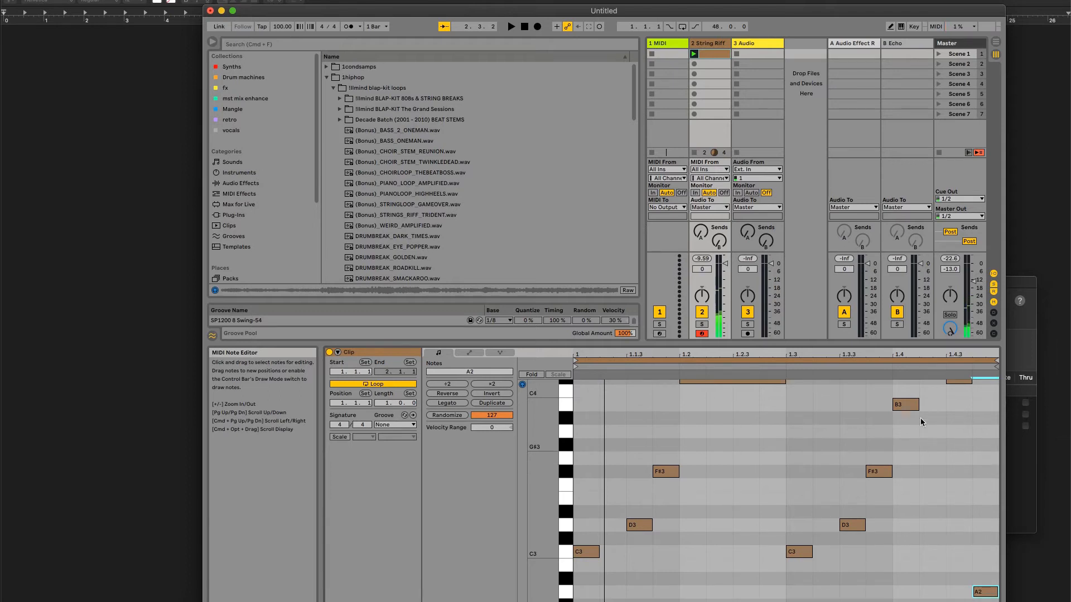
Step: Lower the C#4 note at 1.4.3 to G2 and play the String Riff clip
{"action": "scroll", "coordinate": [945, 463], "scroll_direction": "up", "scroll_amount": 5}
{"action": "left_click", "coordinate": [956, 501]}
{"action": "key", "text": "Down"}
{"action": "key", "text": "Down"}
{"action": "key", "text": "Down"}
{"action": "key", "text": "Down"}
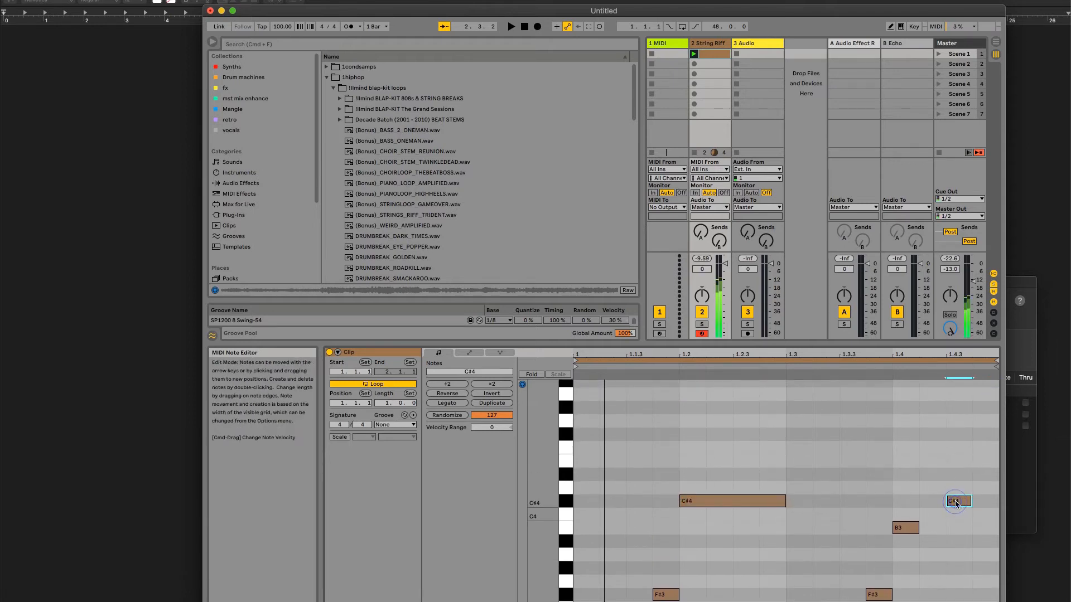
{"action": "key", "text": "Down"}
{"action": "key", "text": "Down"}
{"action": "key", "text": "Down"}
{"action": "key", "text": "Down"}
{"action": "key", "text": "Down"}
{"action": "key", "text": "Down"}
{"action": "key", "text": "Down"}
{"action": "key", "text": "Down"}
{"action": "key", "text": "Down"}
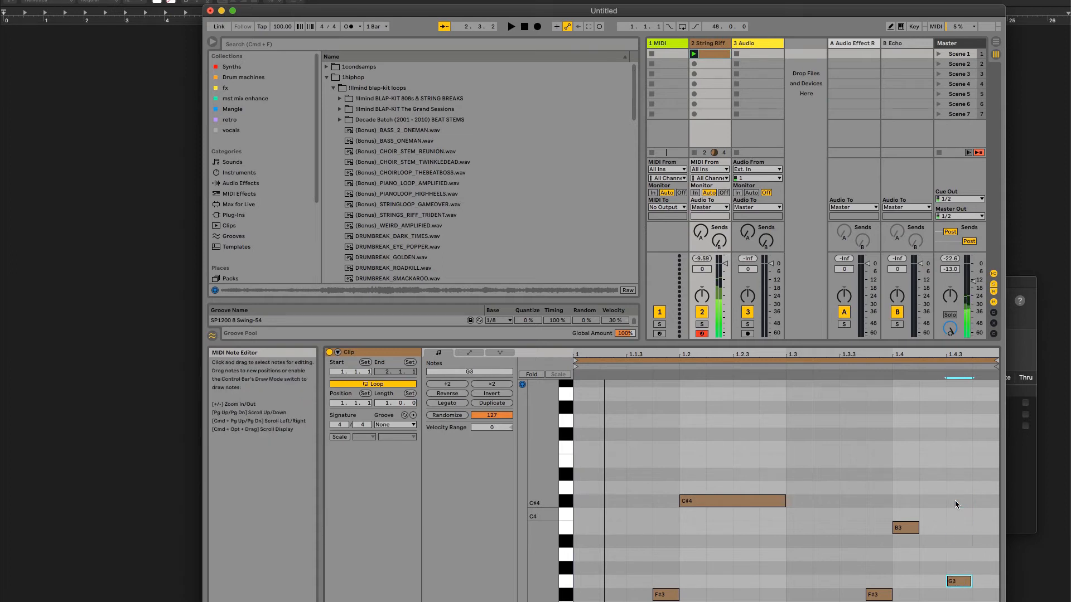
{"action": "key", "text": "Down"}
{"action": "key", "text": "Down"}
{"action": "key", "text": "Down"}
{"action": "key", "text": "Down"}
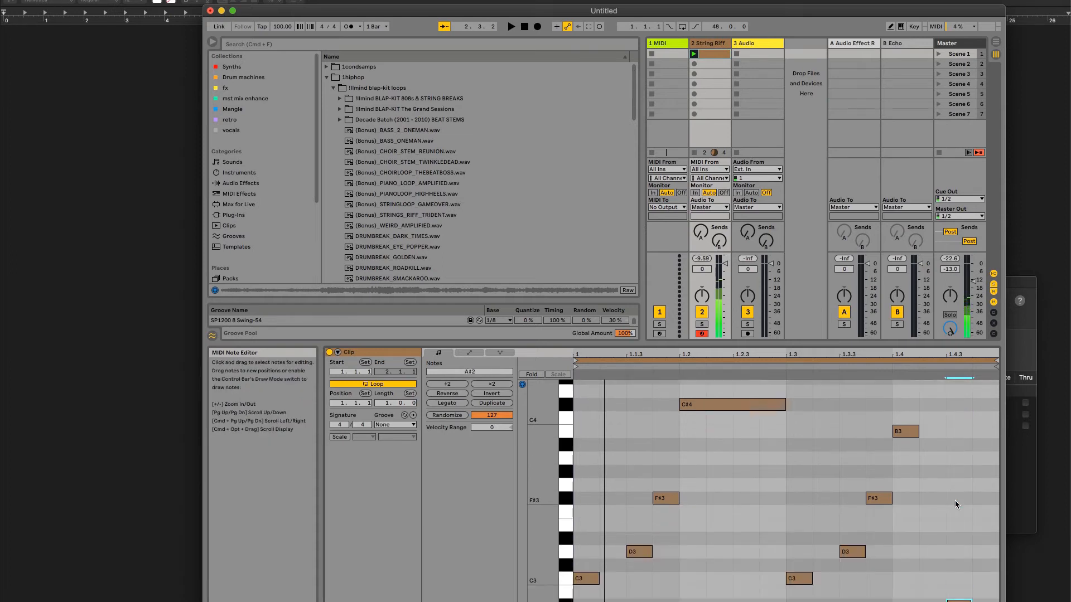
{"action": "key", "text": "Down"}
{"action": "left_click", "coordinate": [695, 54]}
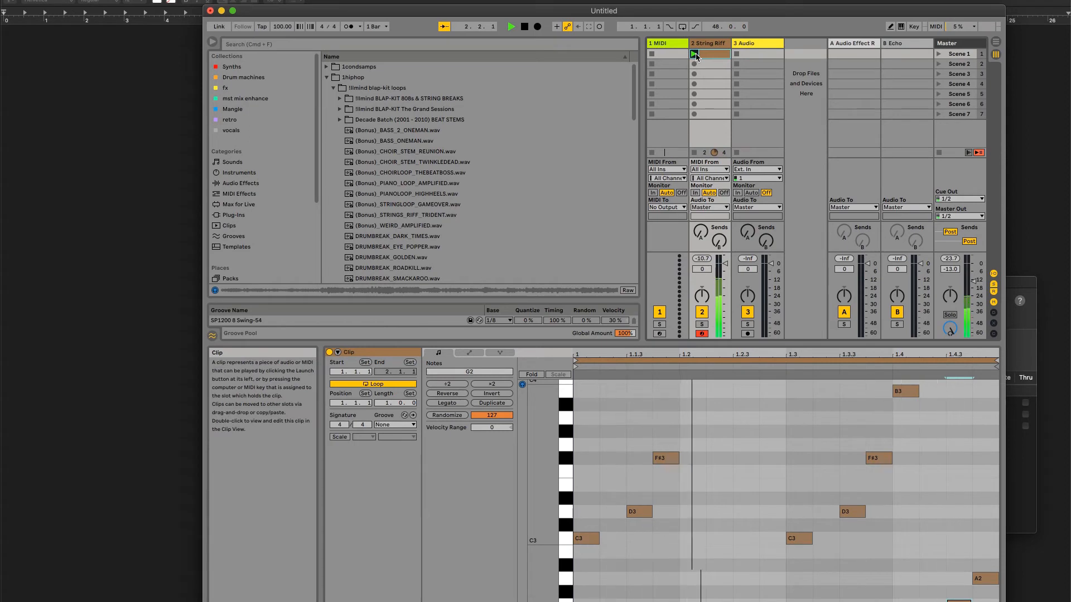
Step: Add a sixteenth note at 1.4.2, right after the B3 note, and lower it to G3
{"action": "scroll", "coordinate": [925, 416], "scroll_direction": "up", "scroll_amount": 4}
{"action": "right_click", "coordinate": [924, 417]}
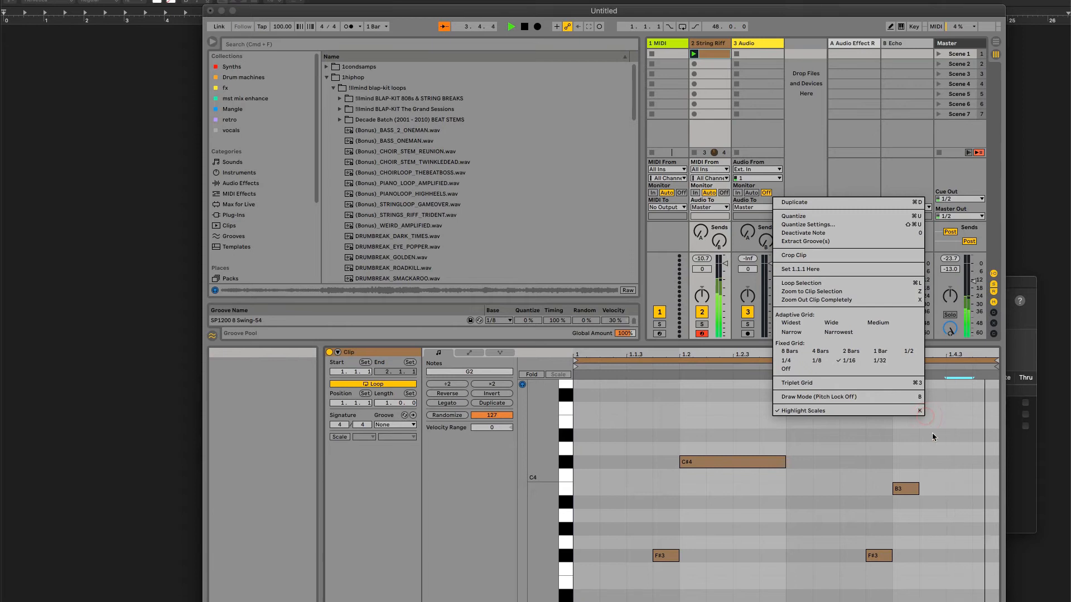
{"action": "left_click", "coordinate": [929, 431]}
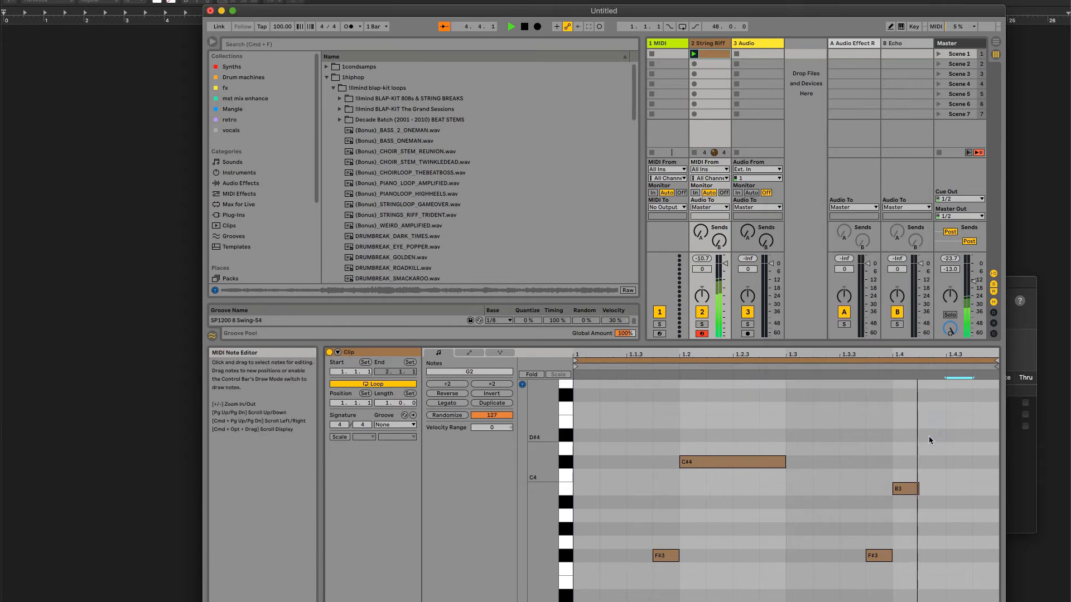
{"action": "double_click", "coordinate": [928, 436]}
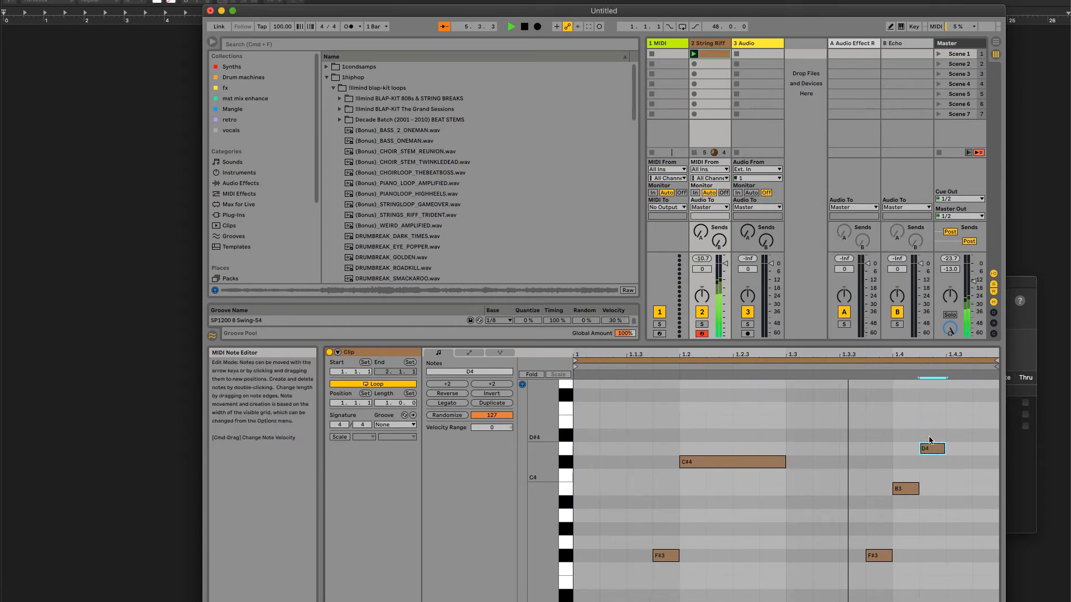
{"action": "key", "text": "Down"}
{"action": "key", "text": "Down"}
{"action": "key", "text": "Down"}
{"action": "key", "text": "Down"}
{"action": "key", "text": "Down"}
{"action": "key", "text": "Down"}
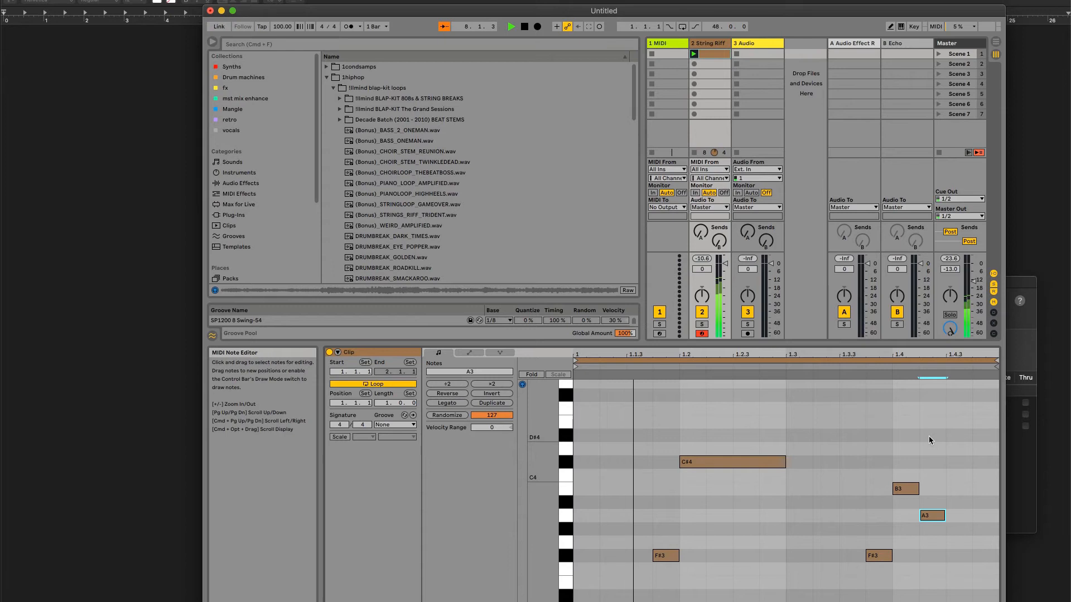
{"action": "key", "text": "Down"}
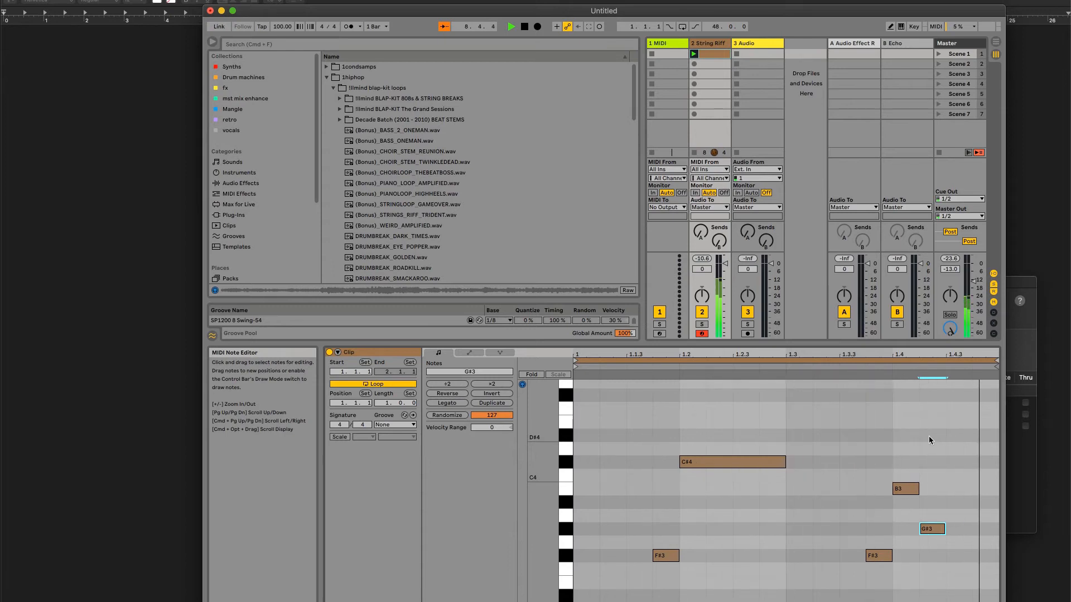
{"action": "key", "text": "Down"}
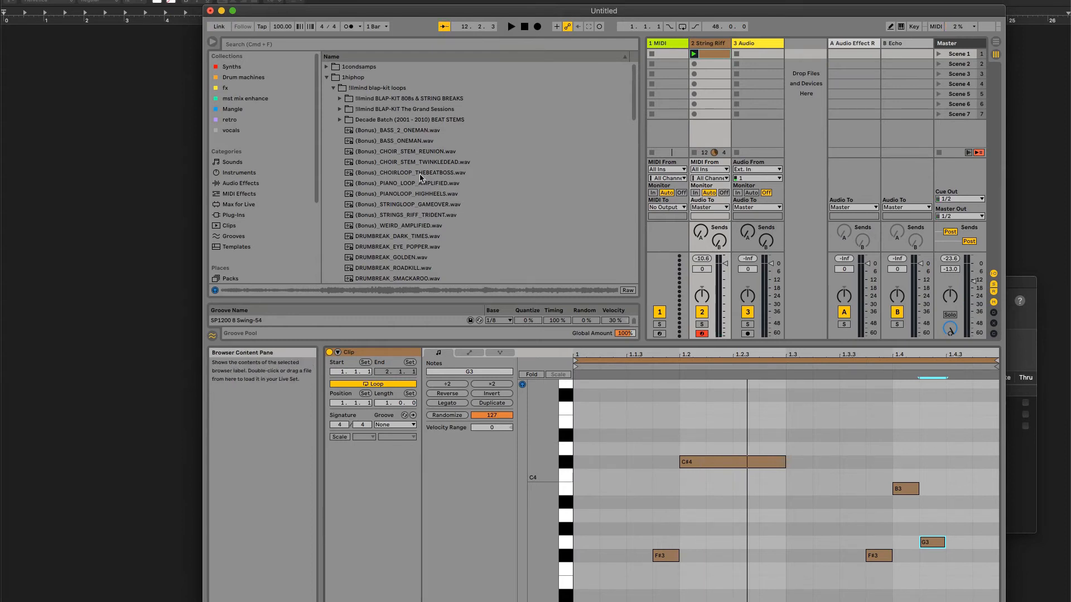
Step: Load StylusRMX from the Drum machines collection onto a new track beside the audio track
{"action": "left_click", "coordinate": [327, 78]}
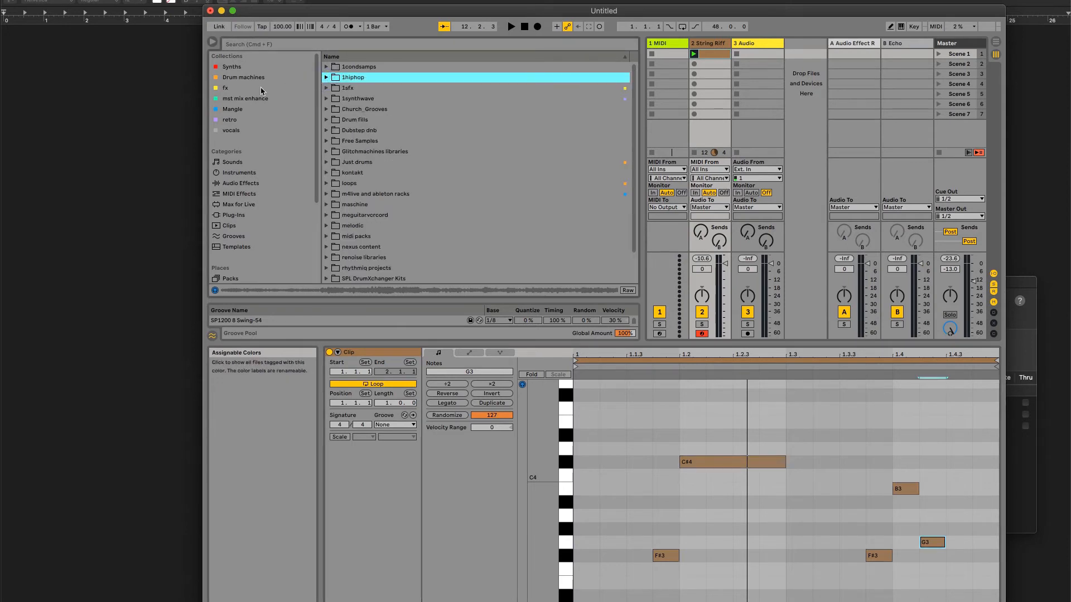
{"action": "left_click", "coordinate": [242, 79]}
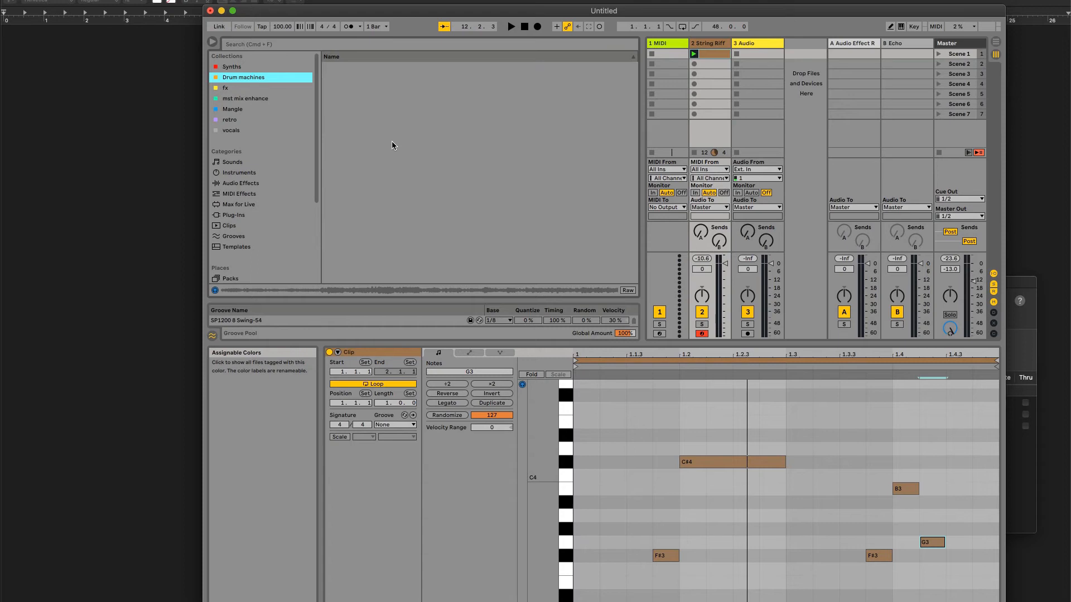
{"action": "scroll", "coordinate": [391, 146], "scroll_direction": "down", "scroll_amount": 10}
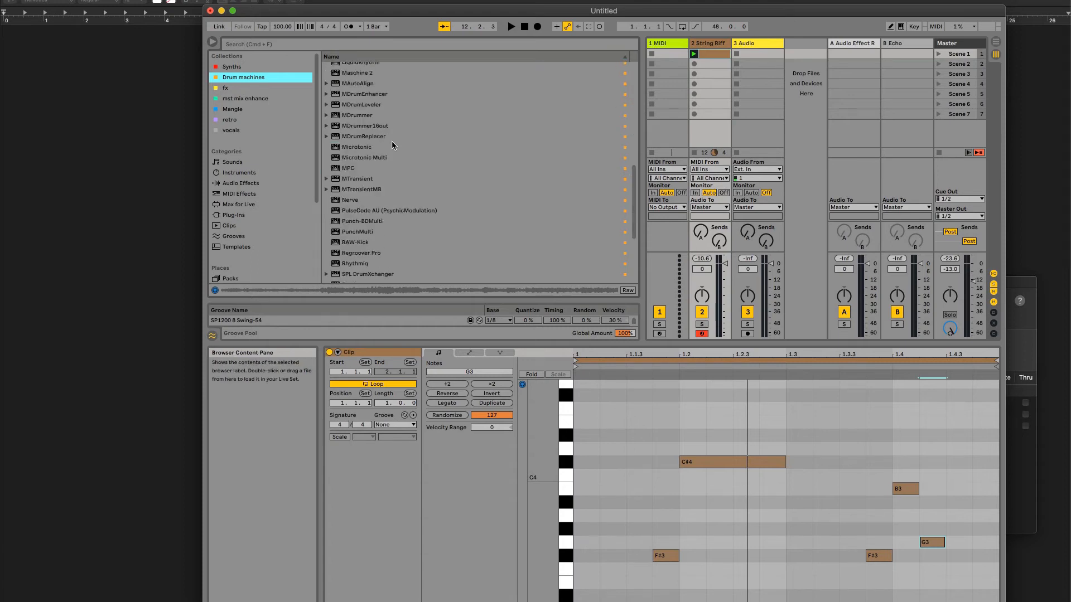
{"action": "left_click", "coordinate": [361, 195]}
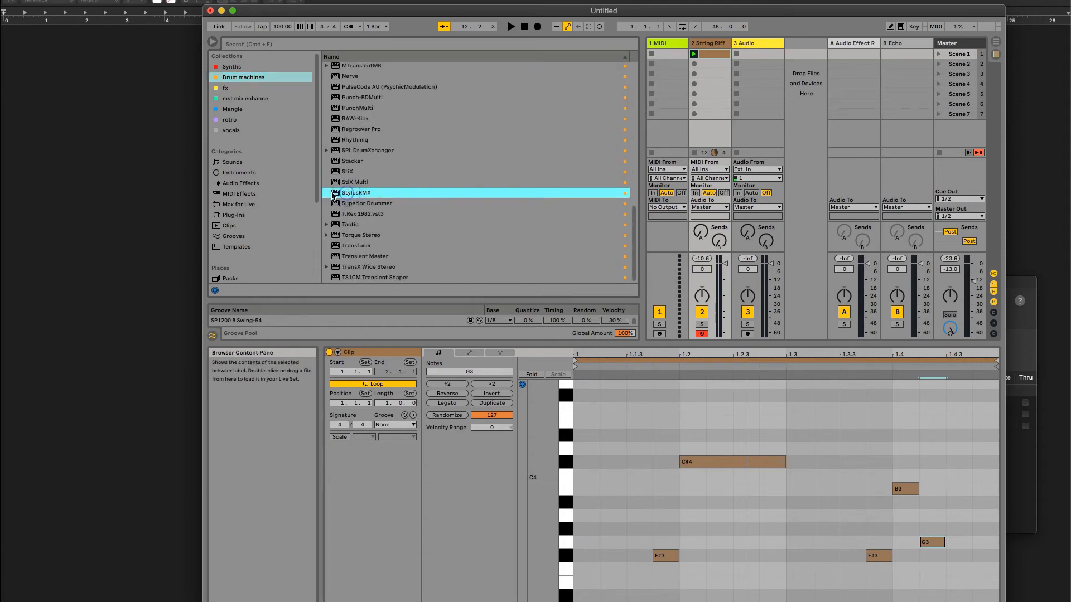
{"action": "left_click_drag", "start_coordinate": [803, 28], "coordinate": [801, 64]}
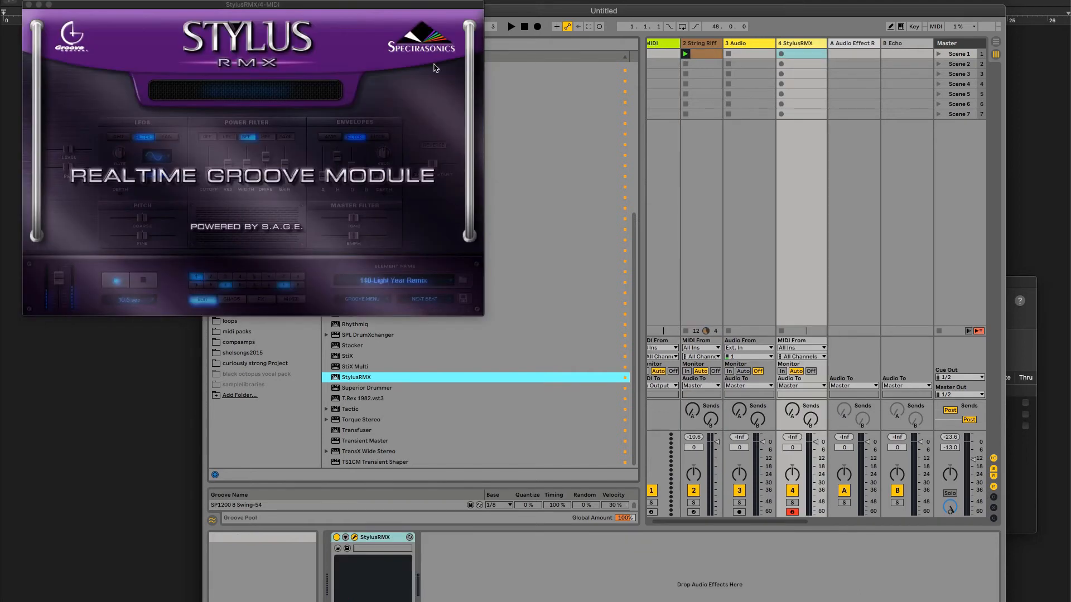
Step: In StylusRMX, load the 93-Scramble Beat element from the 93-Scramble suite in the Core Library's Urban directory
{"action": "left_click_drag", "start_coordinate": [204, 6], "coordinate": [452, 48]}
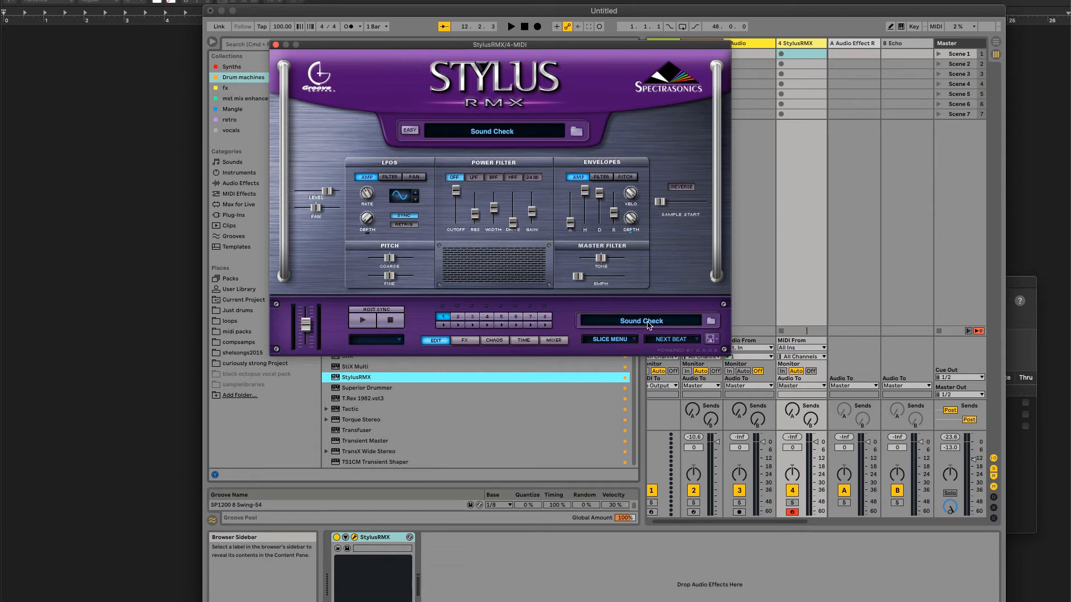
{"action": "left_click", "coordinate": [641, 323]}
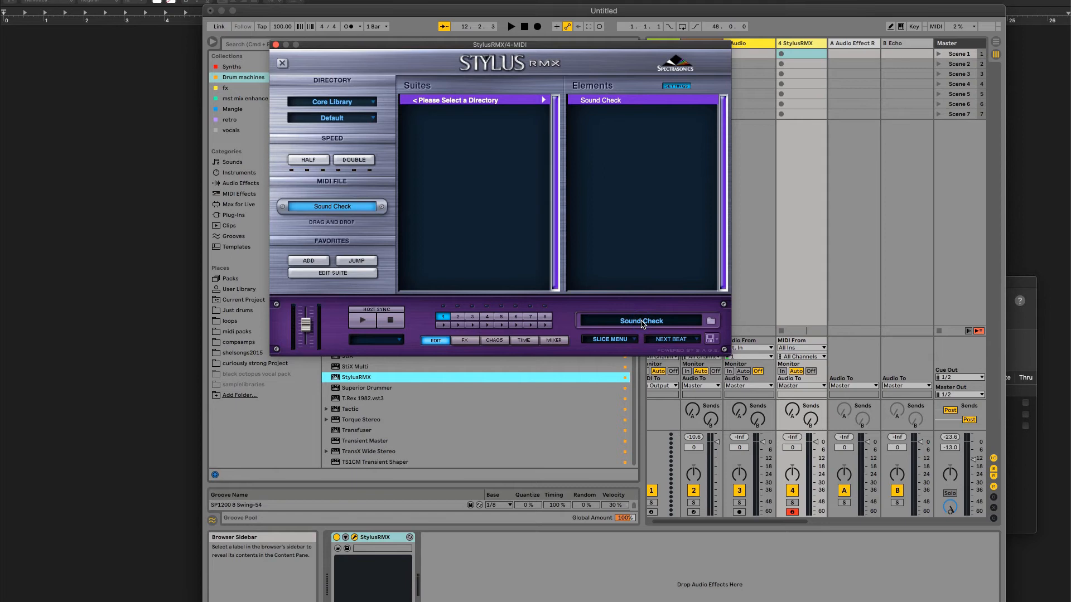
{"action": "left_click", "coordinate": [357, 104]}
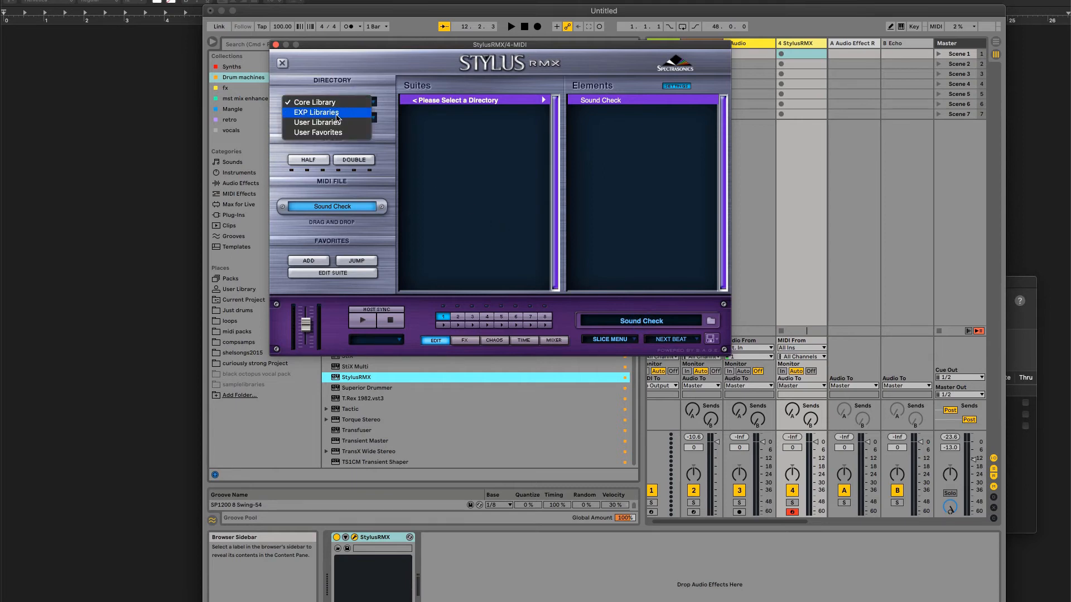
{"action": "left_click", "coordinate": [328, 102]}
{"action": "left_click", "coordinate": [329, 119]}
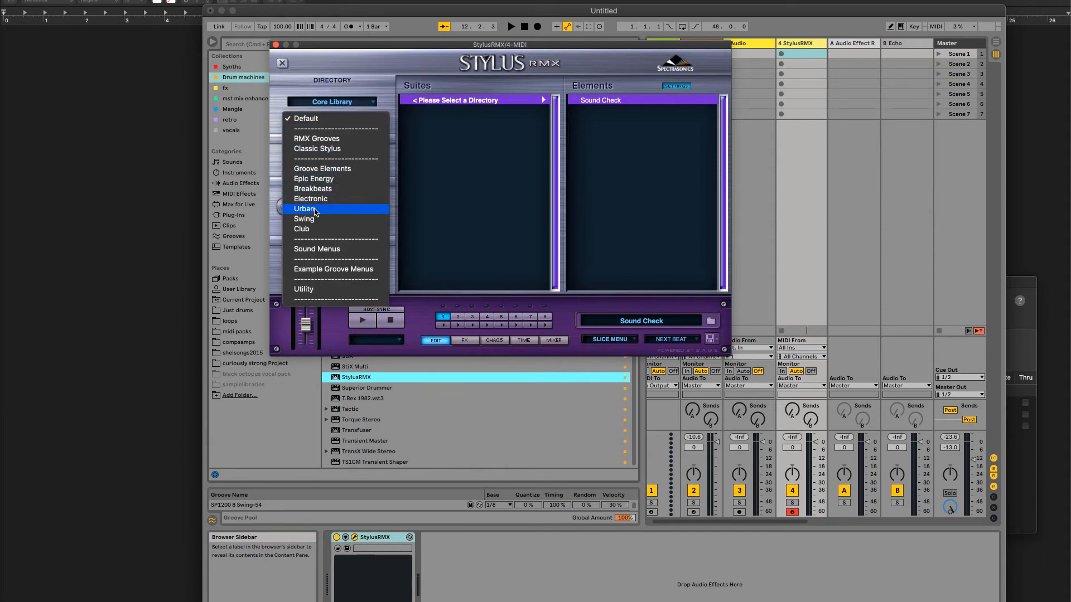
{"action": "left_click", "coordinate": [316, 211]}
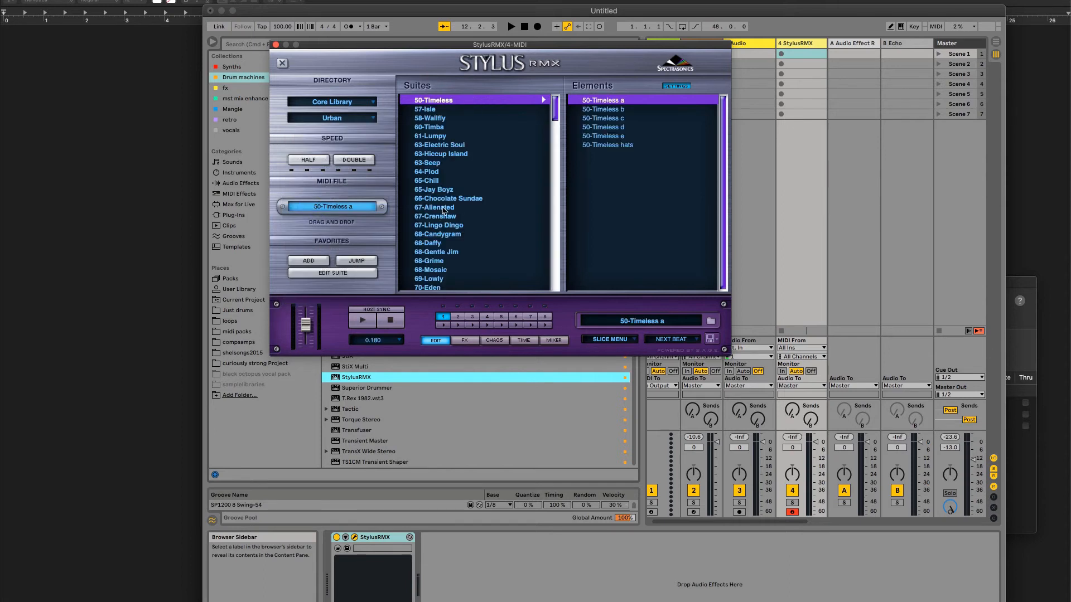
{"action": "scroll", "coordinate": [443, 209], "scroll_direction": "down", "scroll_amount": 15}
{"action": "scroll", "coordinate": [444, 210], "scroll_direction": "down", "scroll_amount": 8}
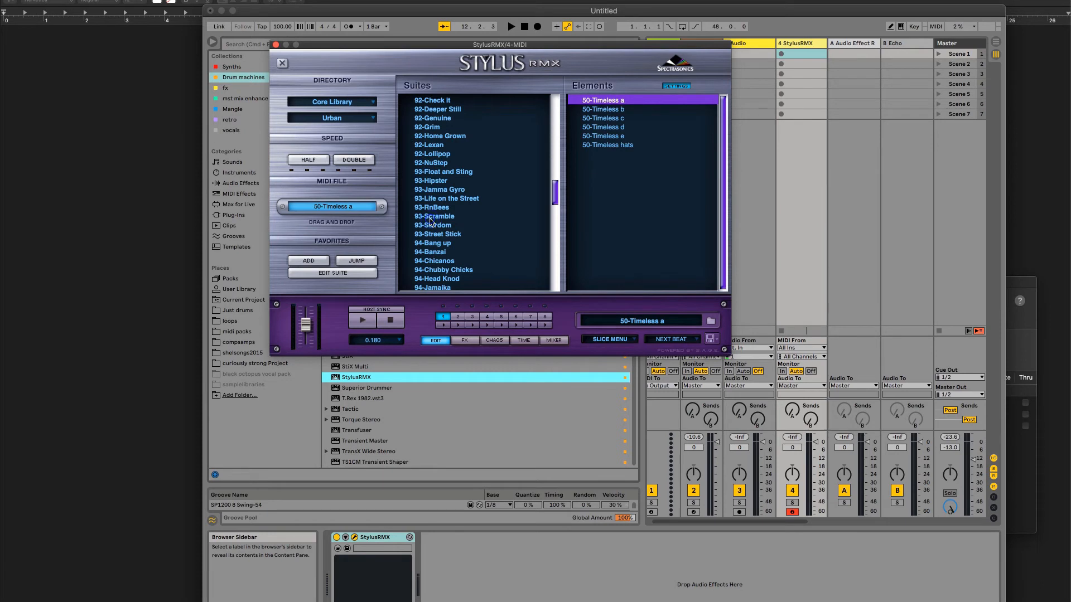
{"action": "left_click", "coordinate": [431, 217]}
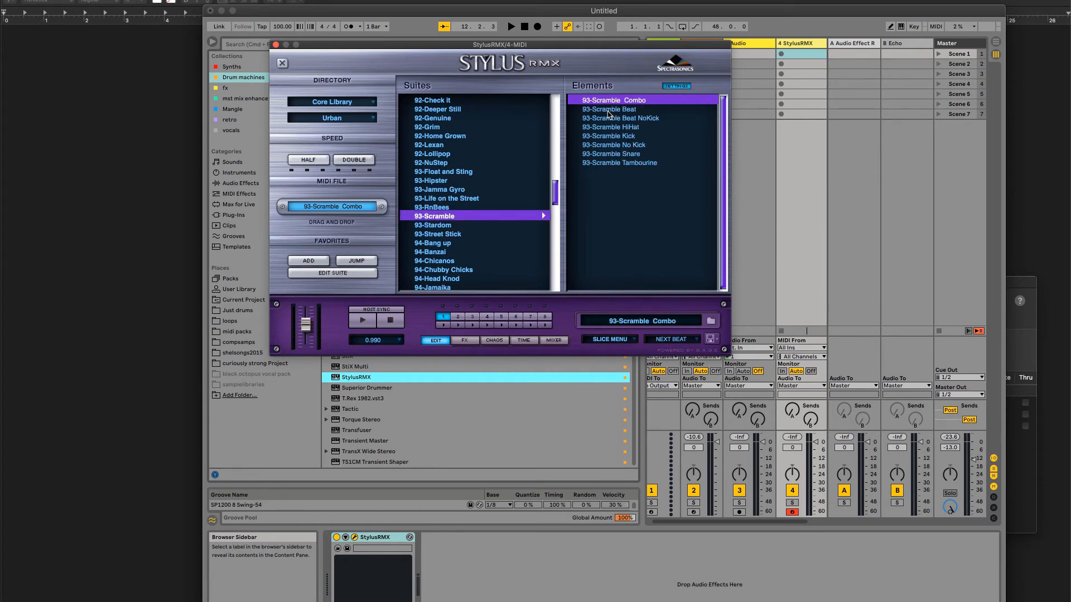
{"action": "left_click", "coordinate": [609, 110]}
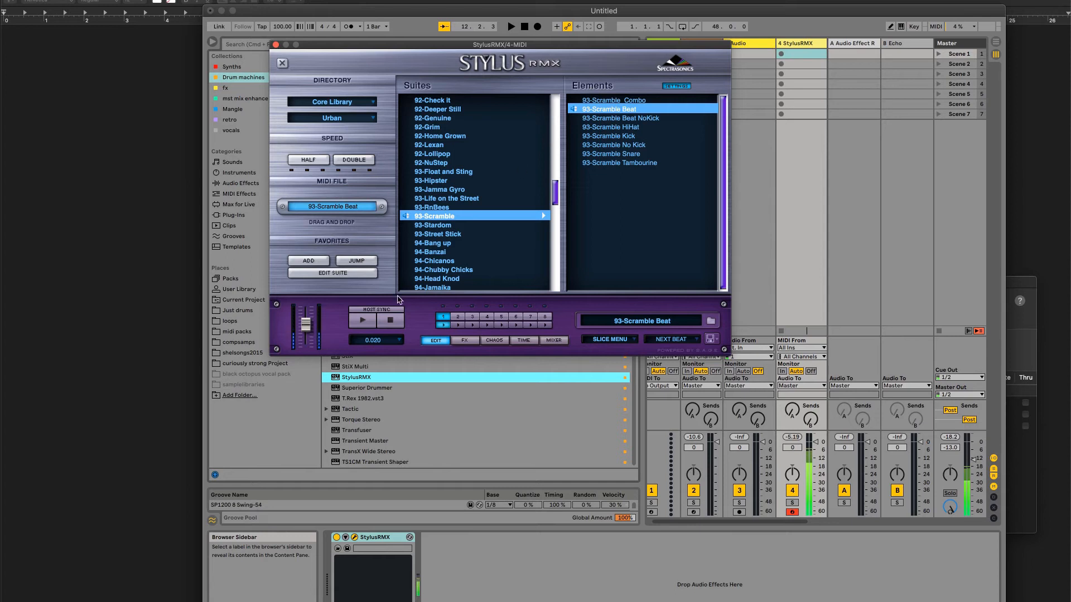
Step: Turn on Host Sync in StylusRMX and play the beat together with the string riff
{"action": "left_click", "coordinate": [372, 311]}
{"action": "key", "text": "space"}
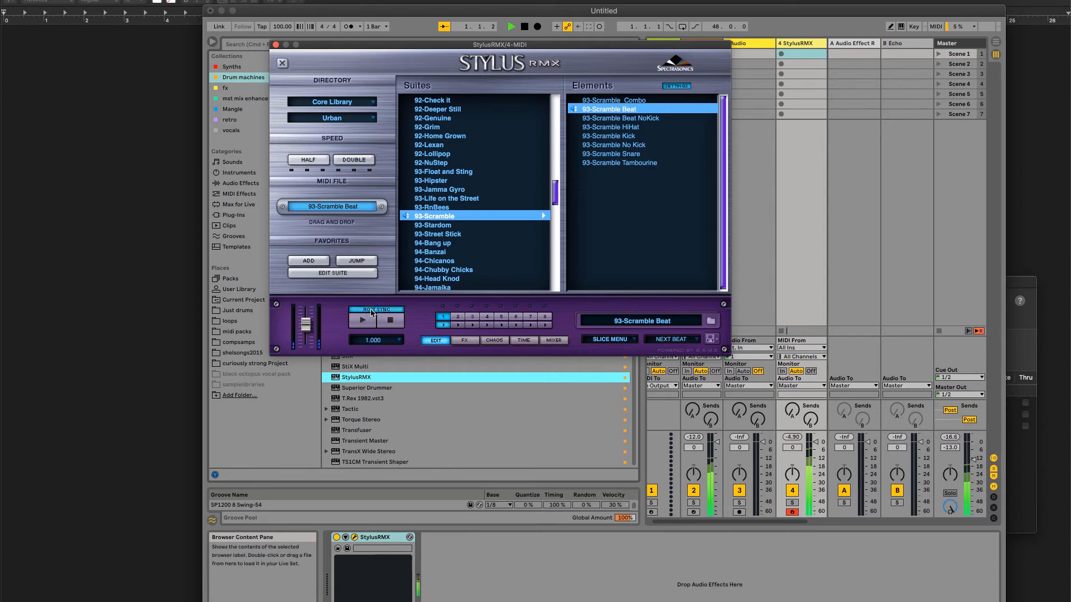
{"action": "key", "text": "space"}
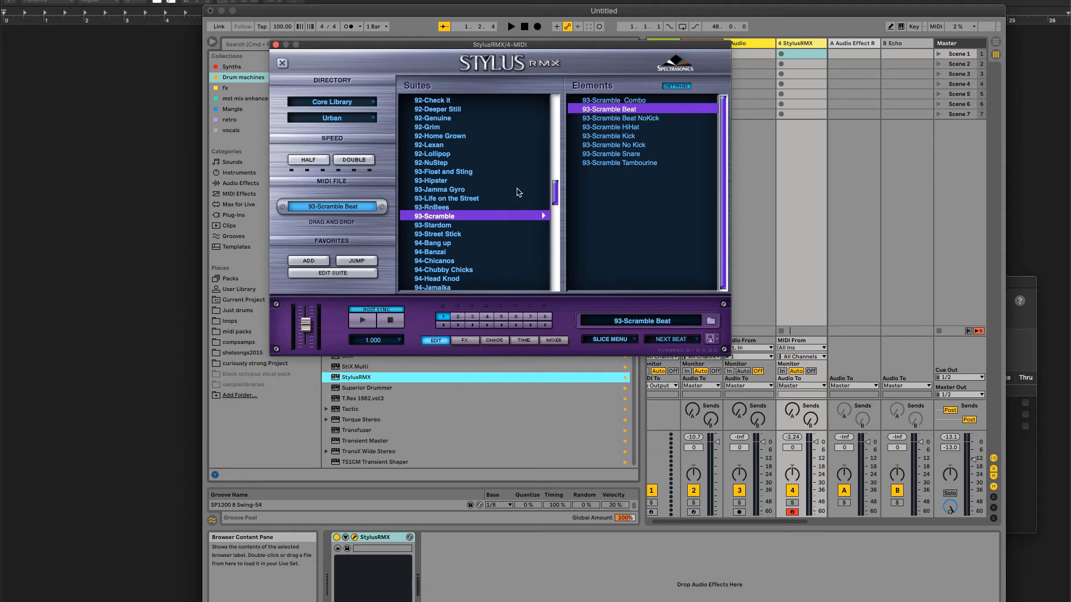
{"action": "key", "text": "space"}
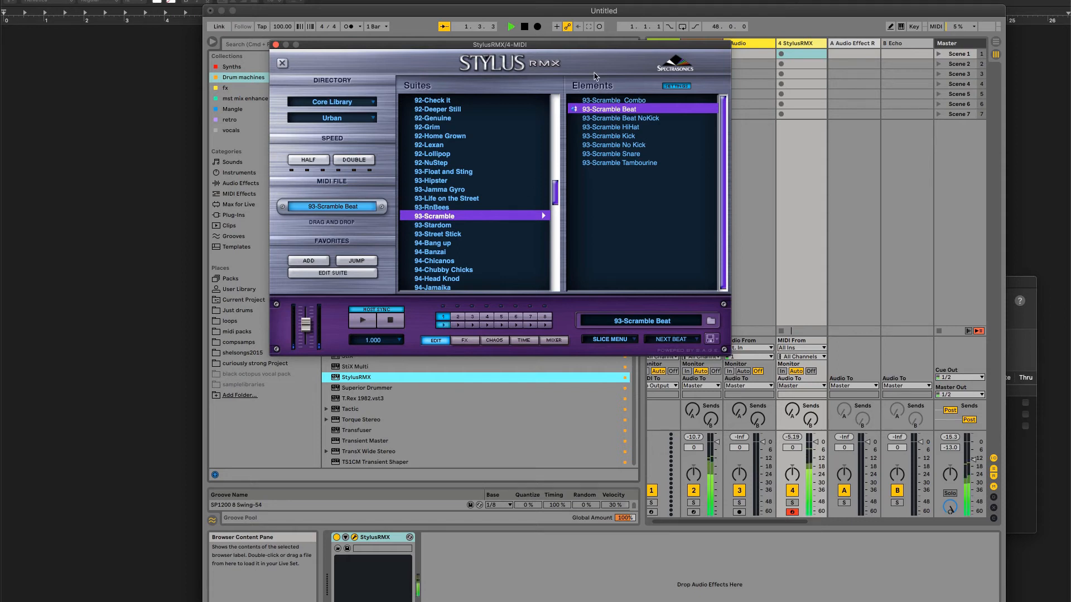
Step: Load the 67-Congas element from the Congas suite of Groove Elements into the second part of StylusRMX
{"action": "left_click_drag", "start_coordinate": [563, 45], "coordinate": [823, 126]}
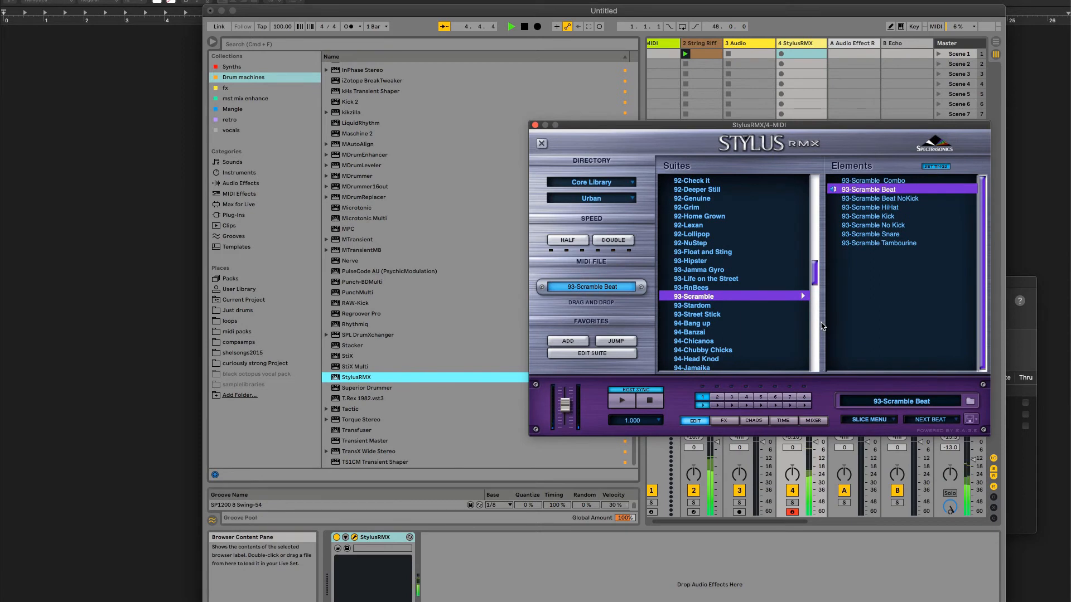
{"action": "left_click", "coordinate": [718, 397]}
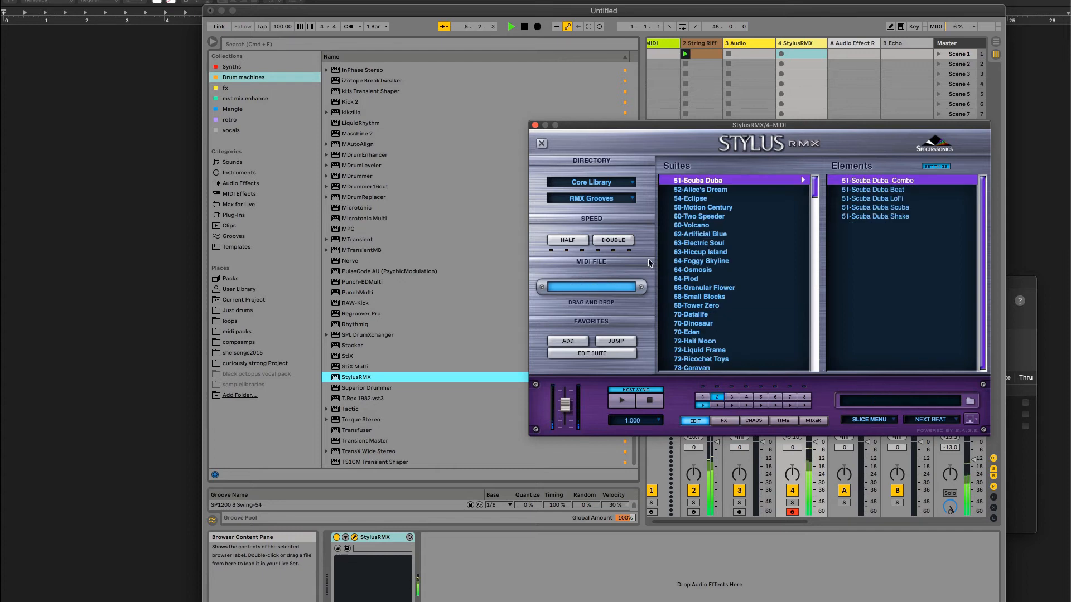
{"action": "left_click", "coordinate": [616, 201]}
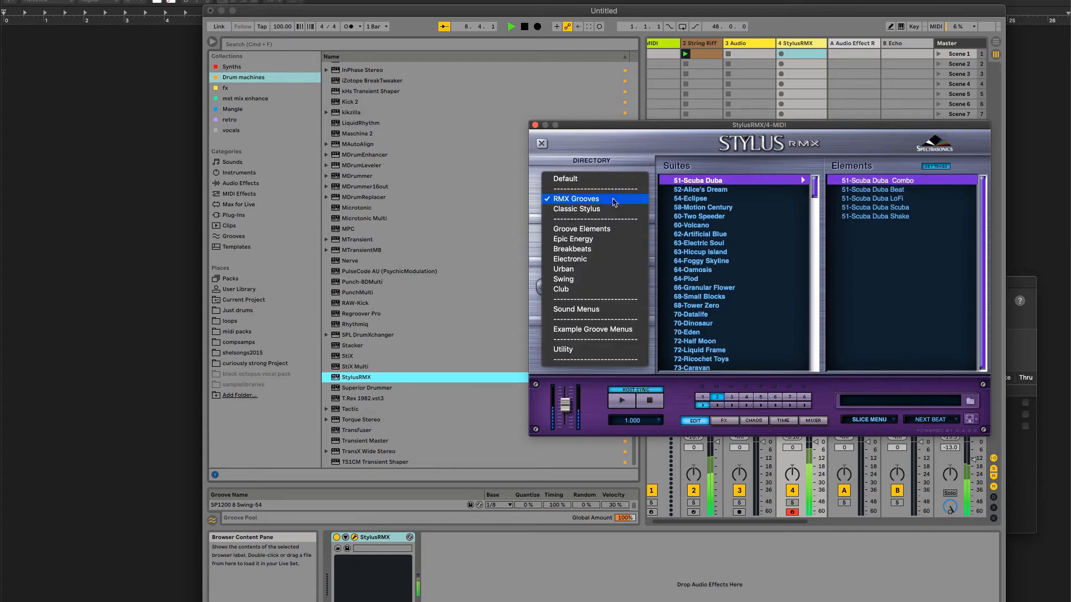
{"action": "left_click", "coordinate": [613, 230]}
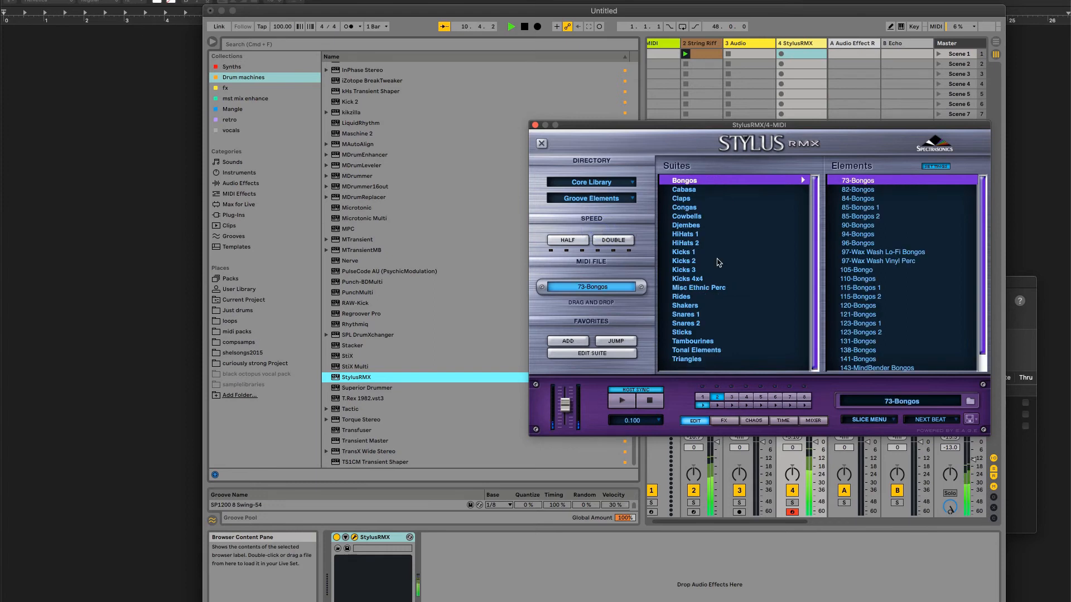
{"action": "left_click", "coordinate": [686, 209]}
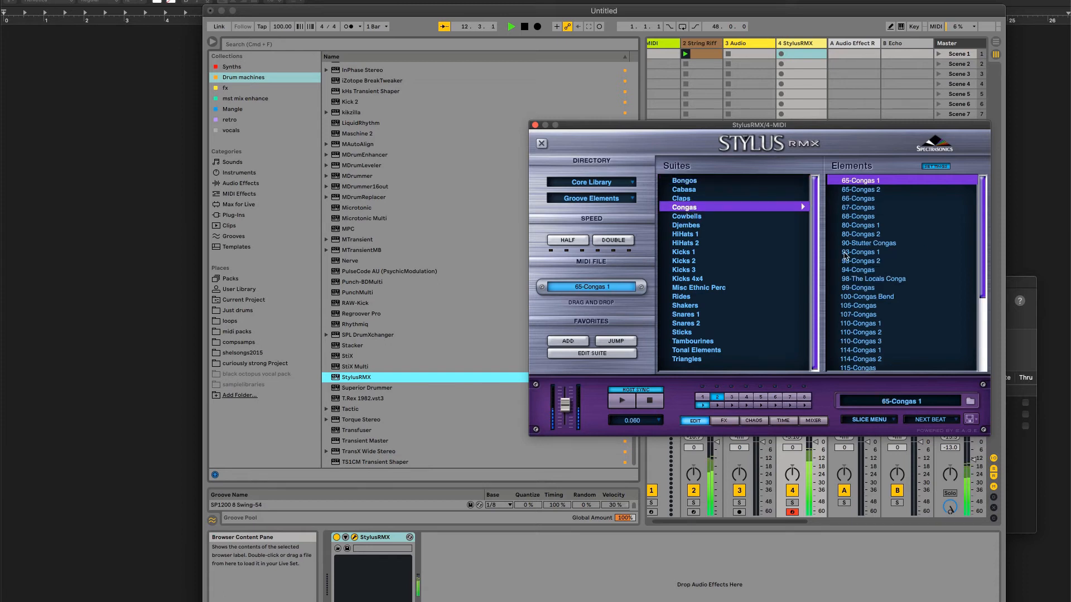
{"action": "left_click", "coordinate": [859, 209]}
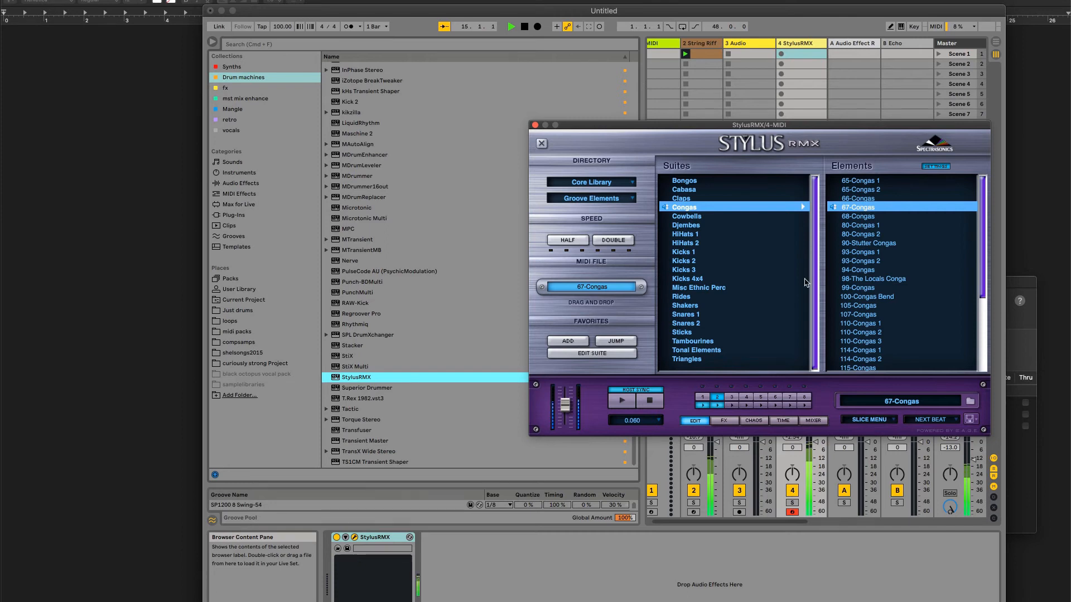
{"action": "left_click", "coordinate": [783, 421]}
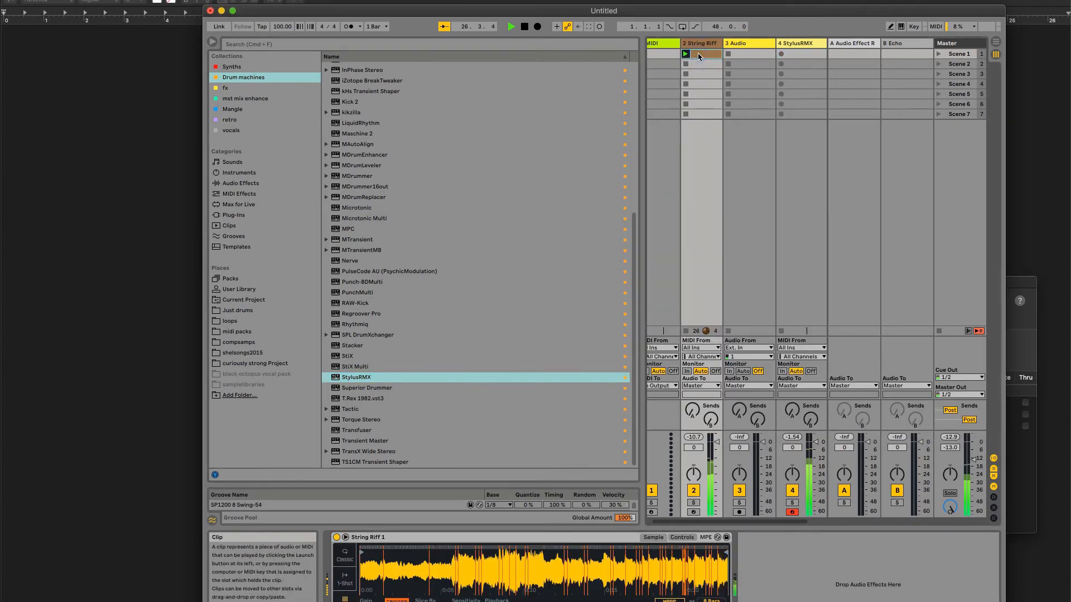
Step: Open the String Riff clip and duplicate its whole one-bar loop with all notes to make two bars
{"action": "double_click", "coordinate": [698, 54]}
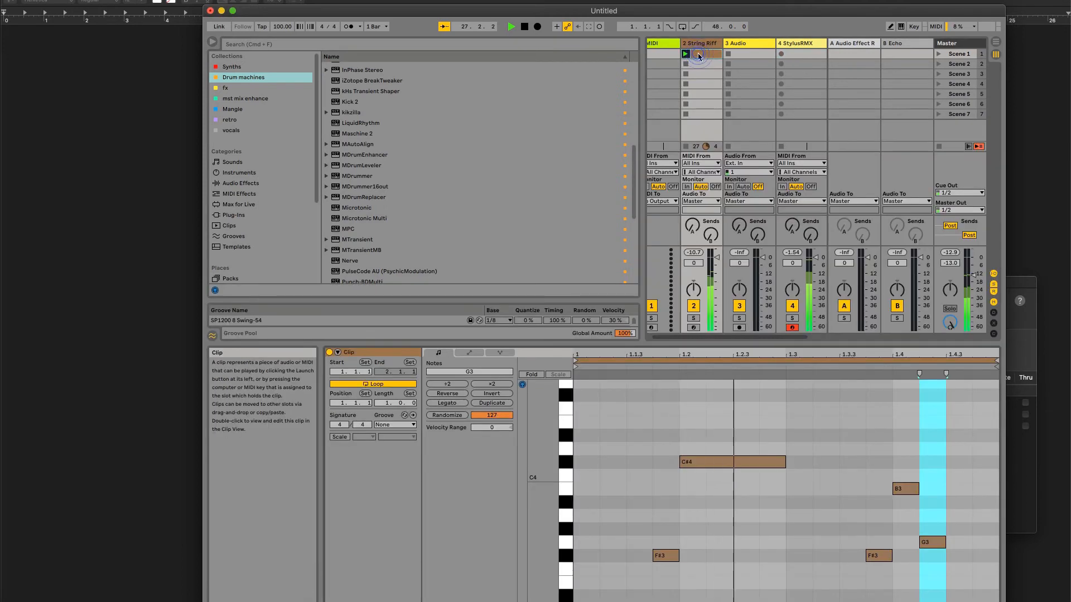
{"action": "left_click", "coordinate": [698, 360]}
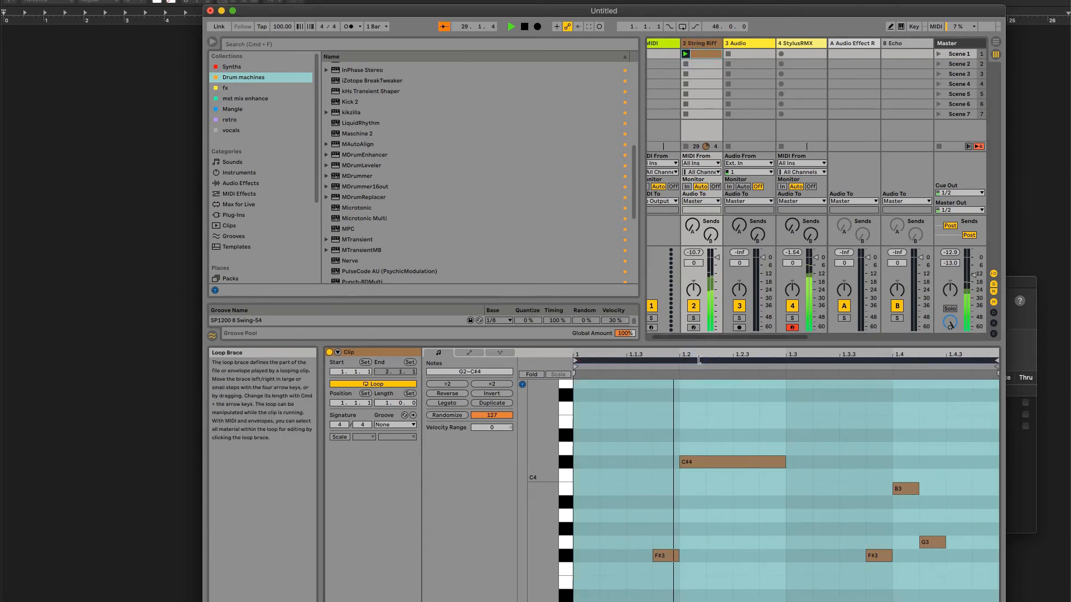
{"action": "key", "text": "super+d"}
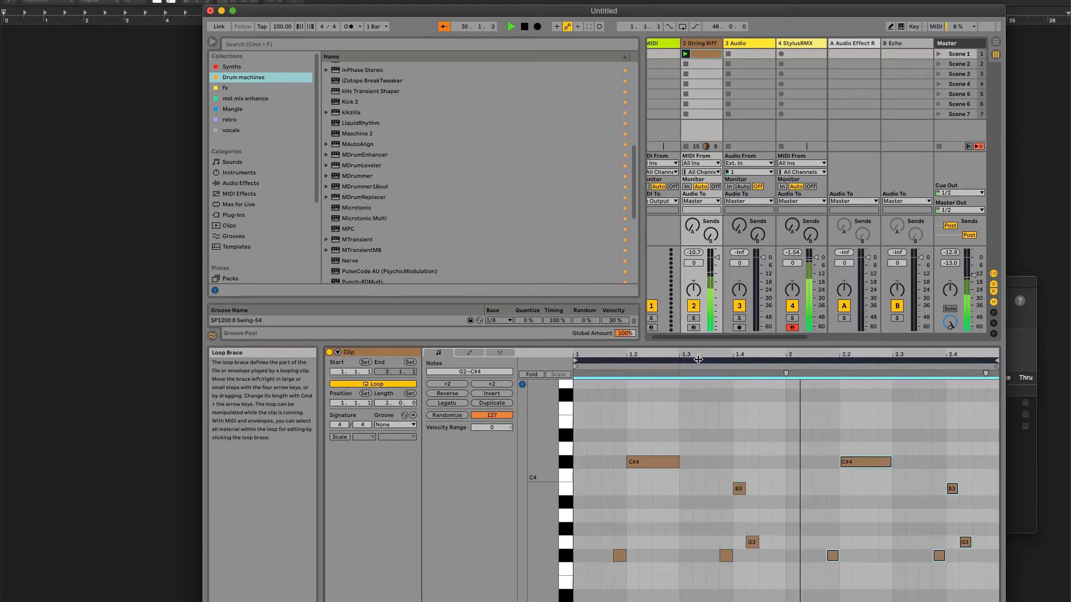
Step: Lower the long C#4 note at 2.2 in the second bar to A#3
{"action": "left_click_drag", "start_coordinate": [802, 414], "coordinate": [887, 490]}
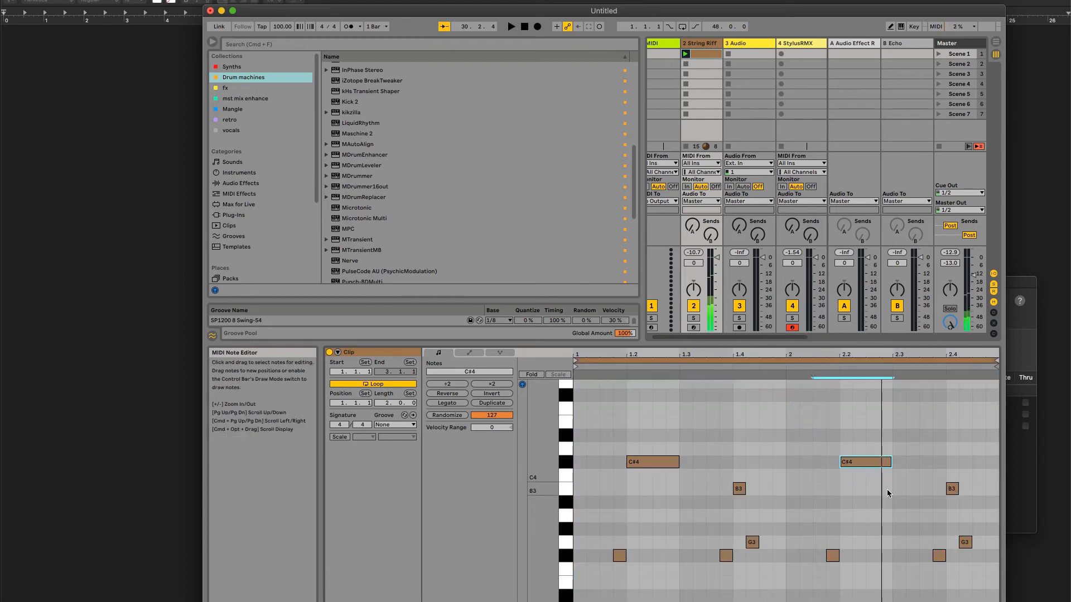
{"action": "key", "text": "Down"}
{"action": "key", "text": "Down"}
{"action": "key", "text": "Down"}
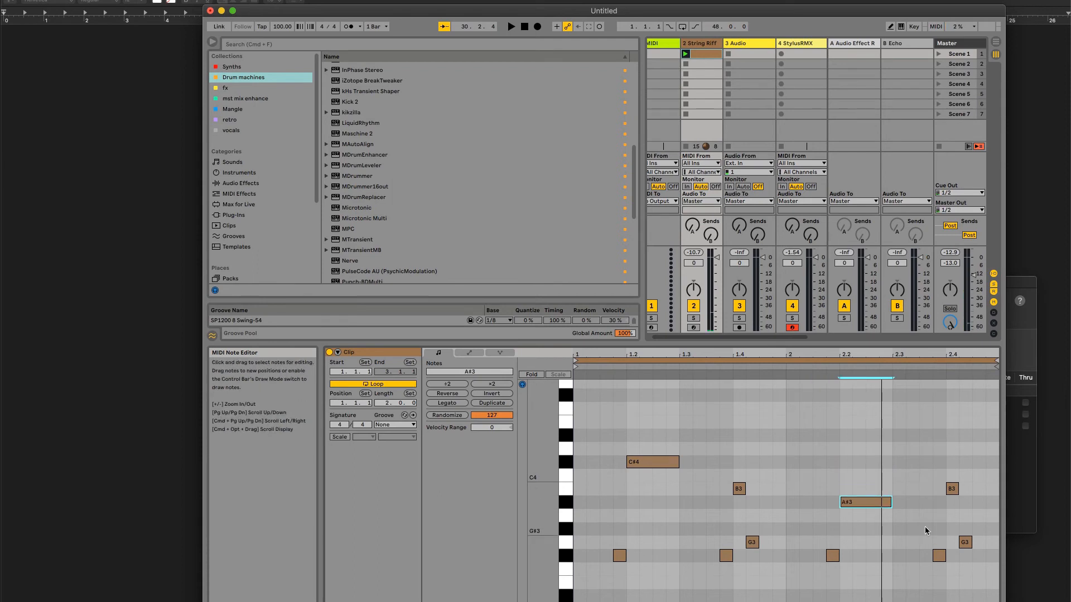
Step: Move the G3 note at 2.4.2 through other slices down to F#2, and play the two-bar pattern
{"action": "left_click", "coordinate": [966, 542]}
{"action": "key", "text": "Up"}
{"action": "key", "text": "Up"}
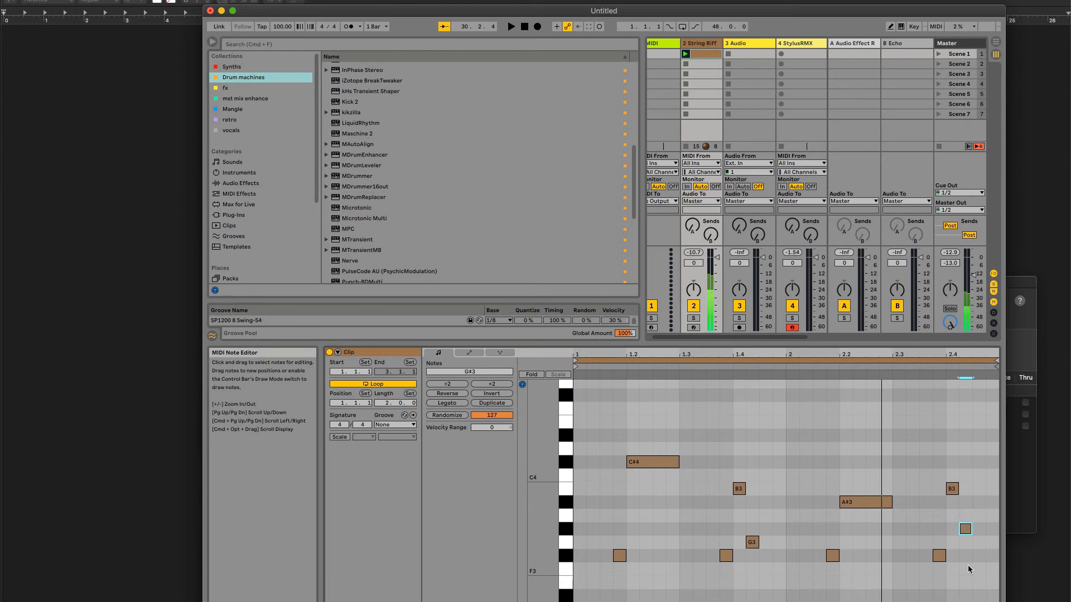
{"action": "key", "text": "Up"}
{"action": "key", "text": "Up"}
{"action": "key", "text": "Up"}
{"action": "key", "text": "Up"}
{"action": "key", "text": "Down"}
{"action": "key", "text": "Down"}
{"action": "key", "text": "Down"}
{"action": "key", "text": "Down"}
{"action": "key", "text": "Down"}
{"action": "key", "text": "Down"}
{"action": "key", "text": "Down"}
{"action": "key", "text": "Down"}
{"action": "key", "text": "Down"}
{"action": "key", "text": "Down"}
{"action": "key", "text": "Down"}
{"action": "key", "text": "Down"}
{"action": "key", "text": "Down"}
{"action": "key", "text": "Down"}
{"action": "key", "text": "Down"}
{"action": "key", "text": "Down"}
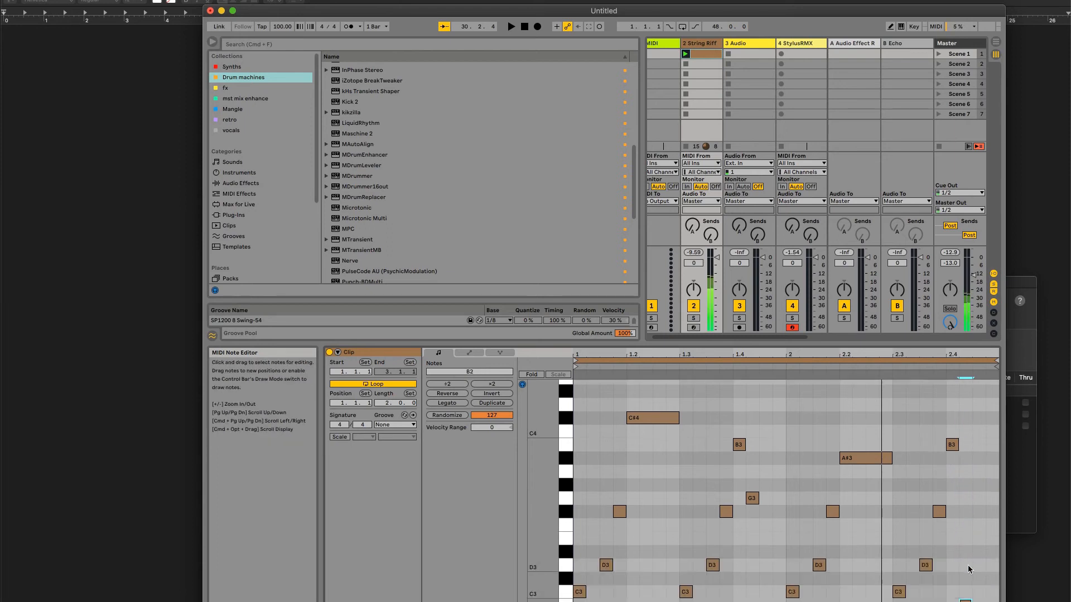
{"action": "key", "text": "Down"}
{"action": "key", "text": "Down"}
{"action": "key", "text": "Down"}
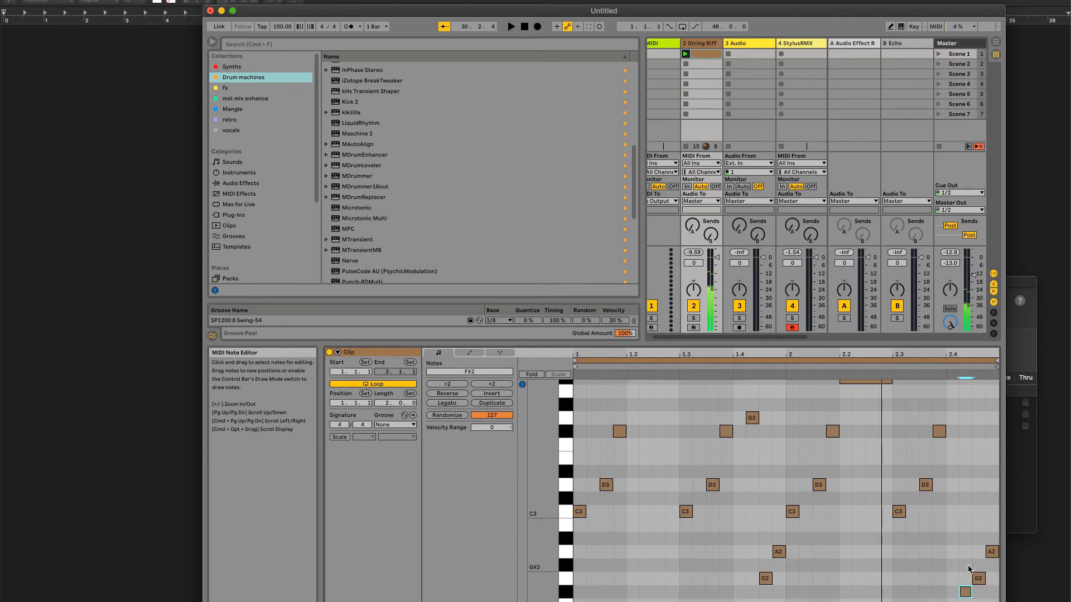
{"action": "key", "text": "space"}
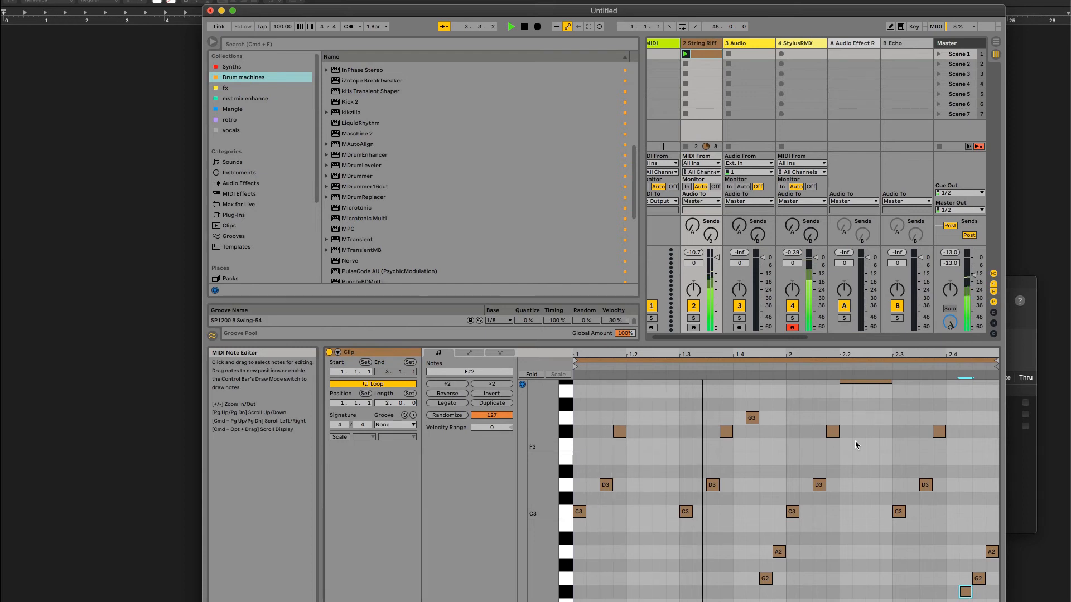
Step: Shorten the long A#3 note at 2.2 to a sixteenth, duplicate it three times to fill the beat, and play it back
{"action": "scroll", "coordinate": [855, 445], "scroll_direction": "up", "scroll_amount": 3}
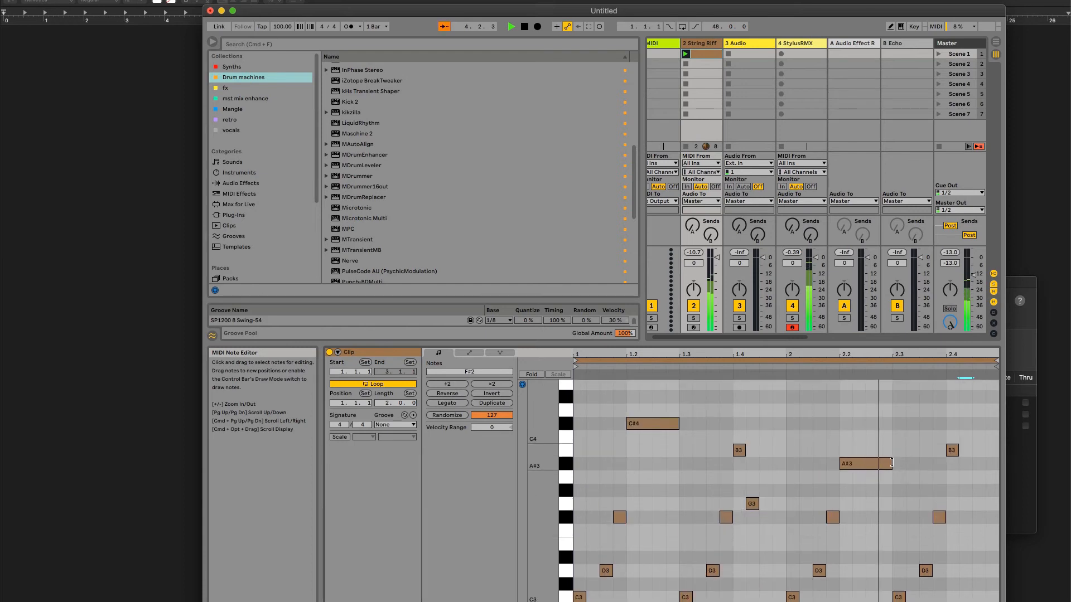
{"action": "left_click_drag", "start_coordinate": [890, 464], "coordinate": [847, 471]}
{"action": "key", "text": "super+d"}
{"action": "key", "text": "super+d"}
{"action": "key", "text": "super+d"}
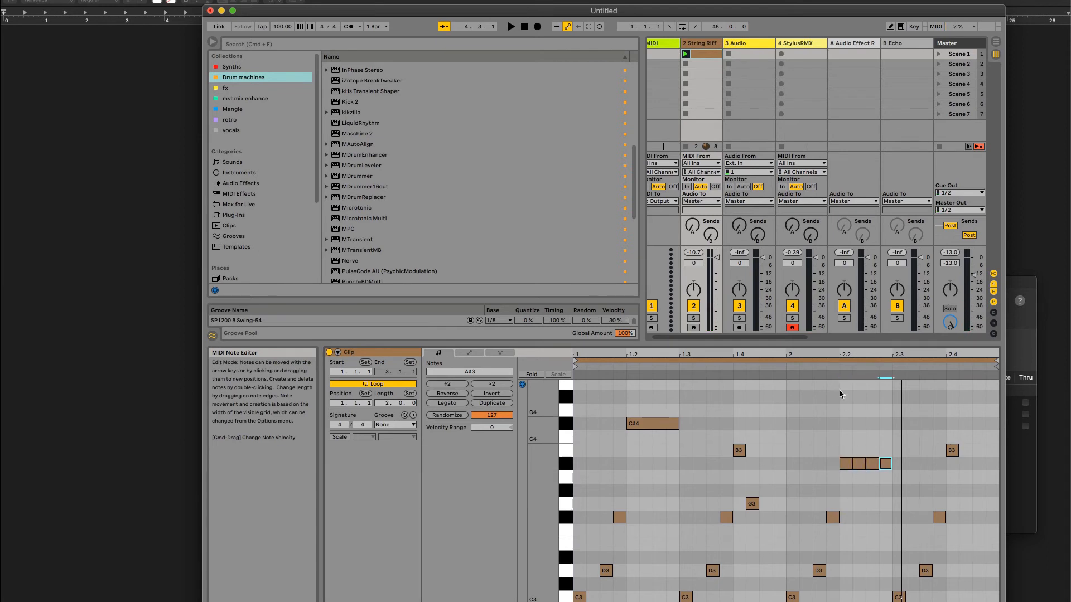
{"action": "left_click", "coordinate": [838, 367]}
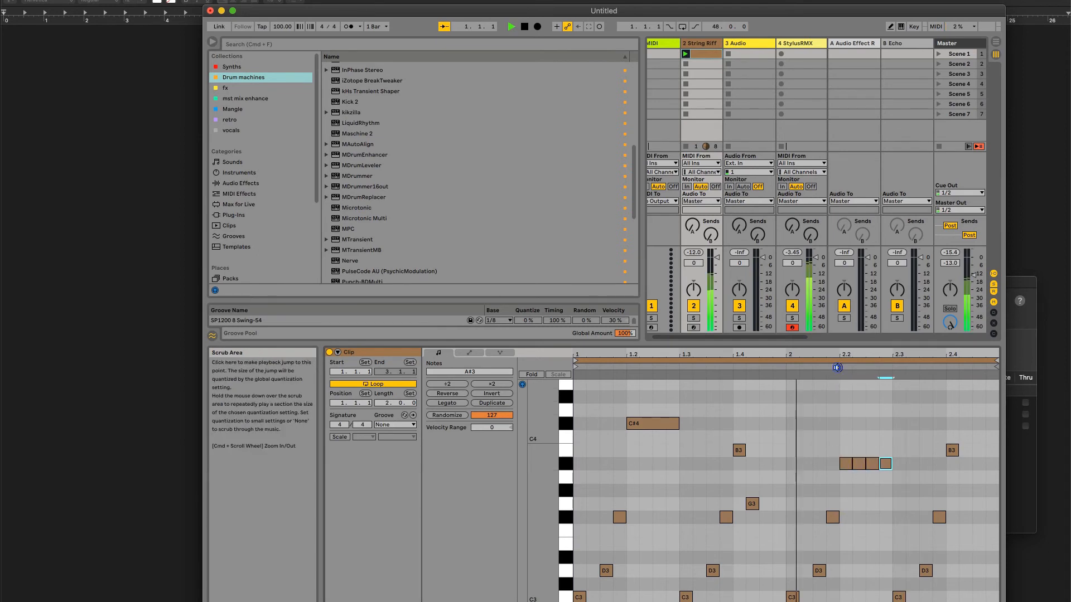
Step: Vary the four repeated A#3 notes in beat 2.2, with F#3 second and D#3 last, and play the result
{"action": "left_click", "coordinate": [873, 466]}
{"action": "key", "text": "Down"}
{"action": "key", "text": "Down"}
{"action": "key", "text": "Down"}
{"action": "key", "text": "Down"}
{"action": "key", "text": "Down"}
{"action": "key", "text": "Up"}
{"action": "key", "text": "Up"}
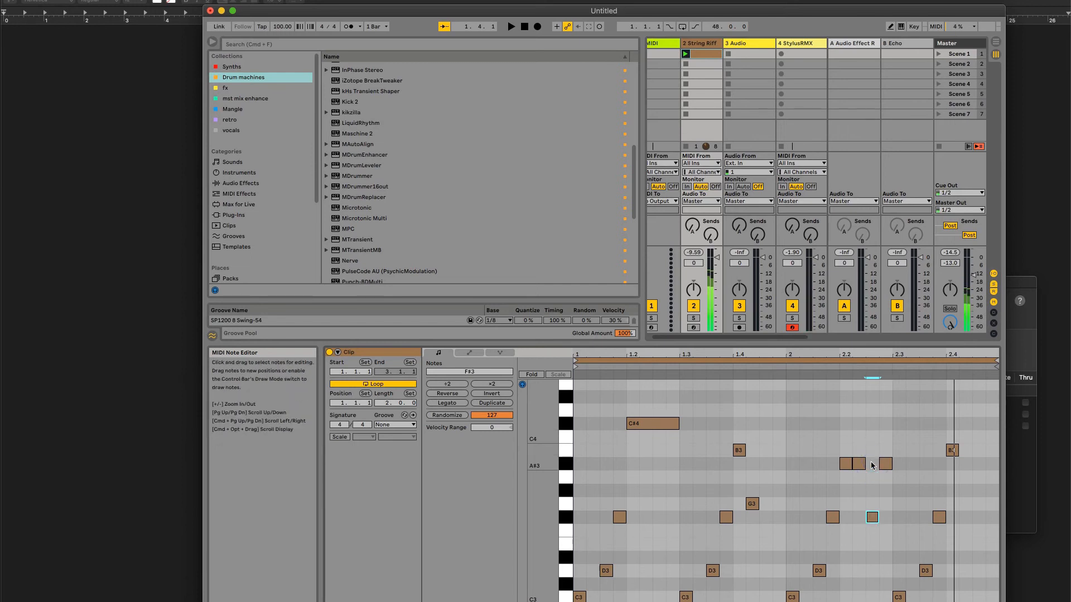
{"action": "key", "text": "Down"}
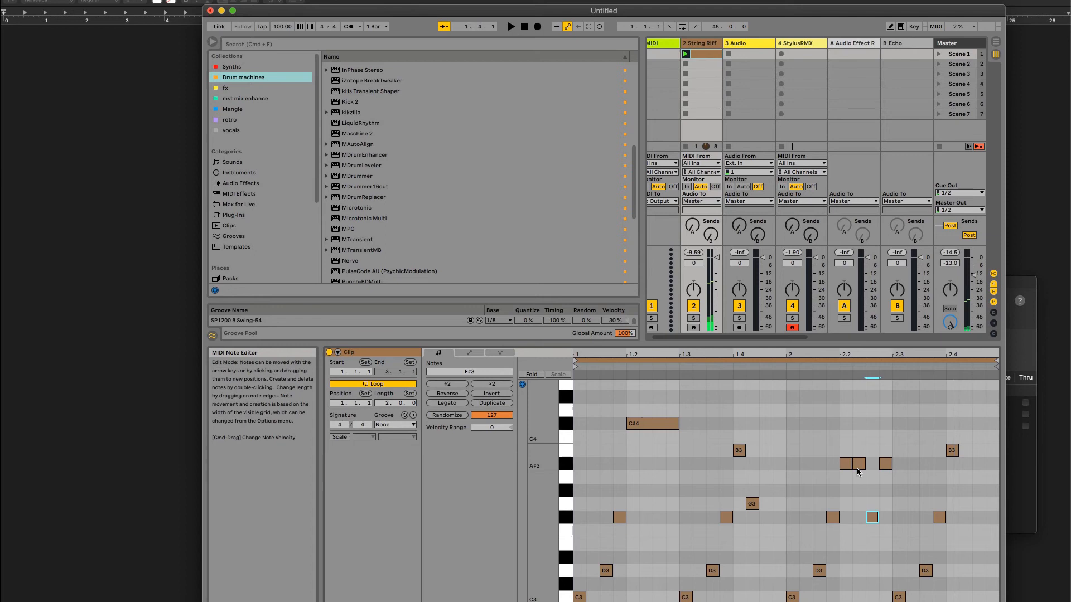
{"action": "mouse_move", "coordinate": [873, 510]}
{"action": "left_mouse_down"}
{"action": "mouse_move", "coordinate": [873, 439]}
{"action": "mouse_move", "coordinate": [858, 519]}
{"action": "left_mouse_up"}
{"action": "left_click_drag", "start_coordinate": [888, 465], "coordinate": [890, 561]}
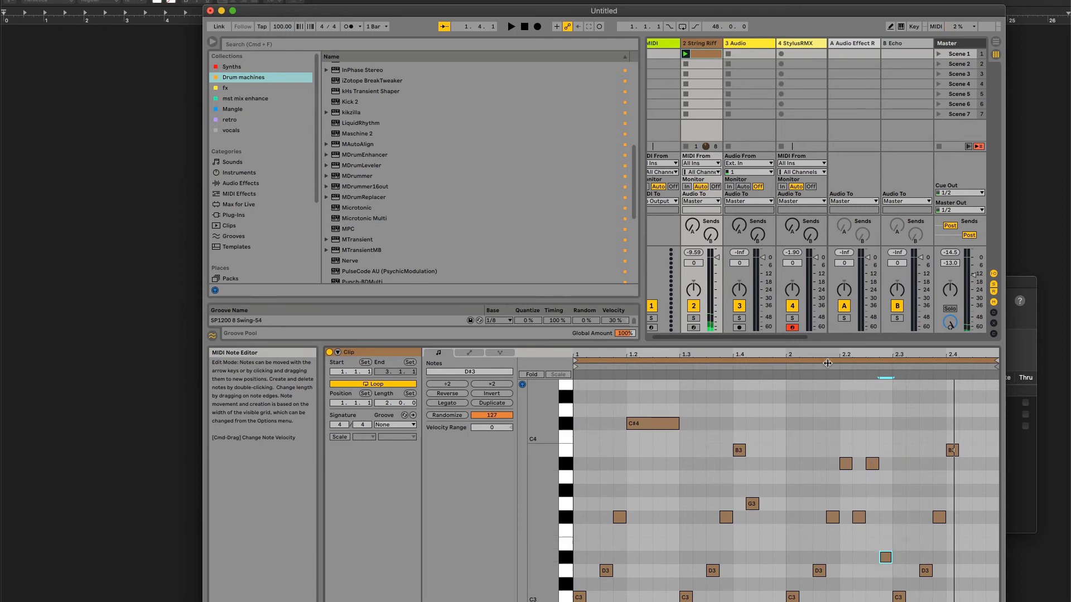
{"action": "key", "text": "space"}
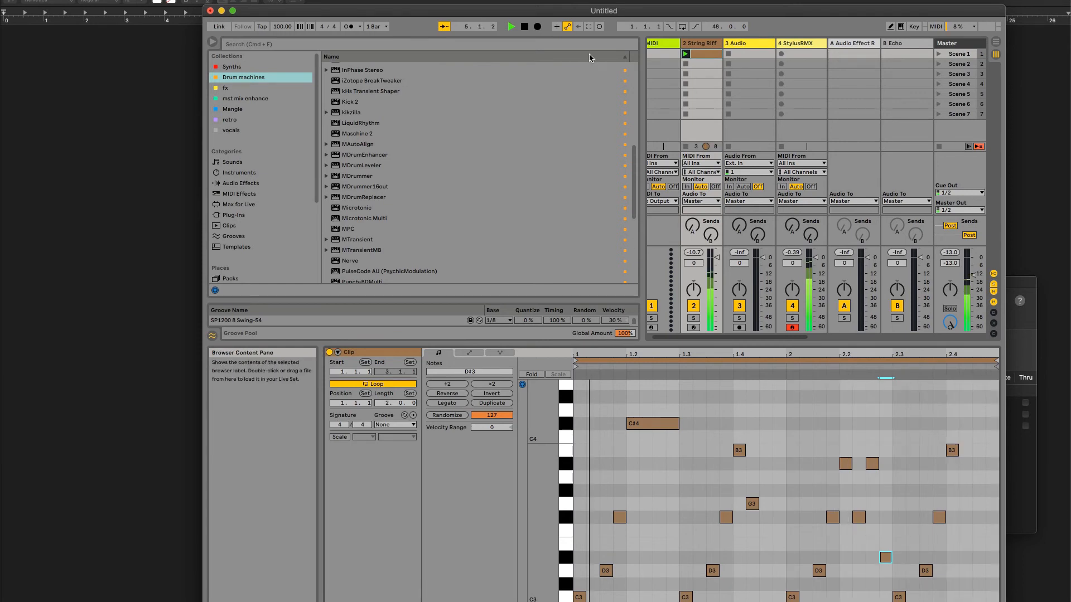
{"action": "key", "text": "space"}
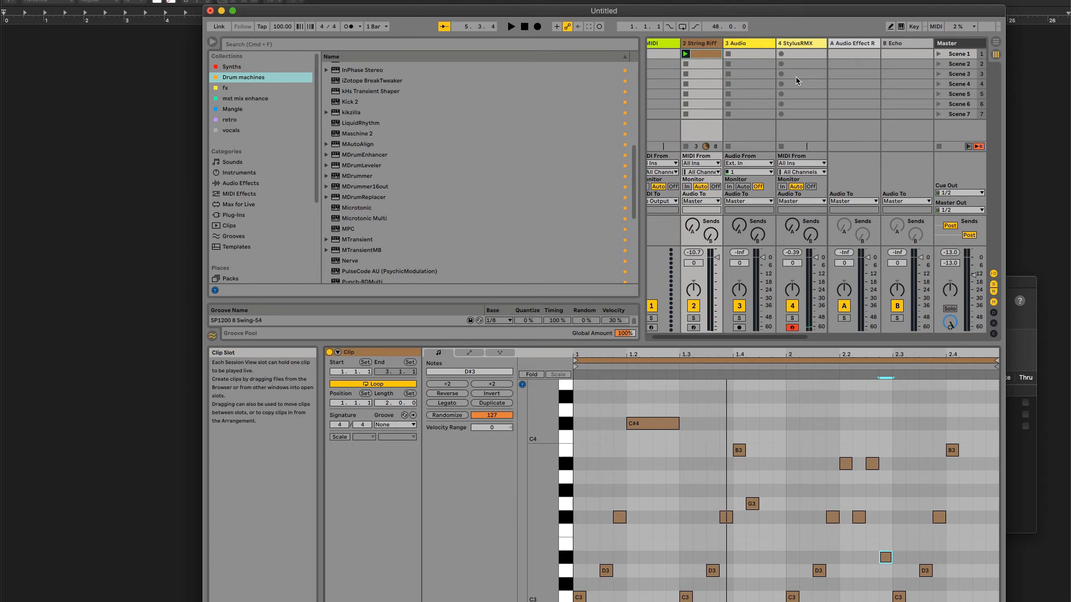
Step: Insert a MIDI track after the StylusRMX track and load EZbass from the Synths collection onto it
{"action": "left_click", "coordinate": [798, 44]}
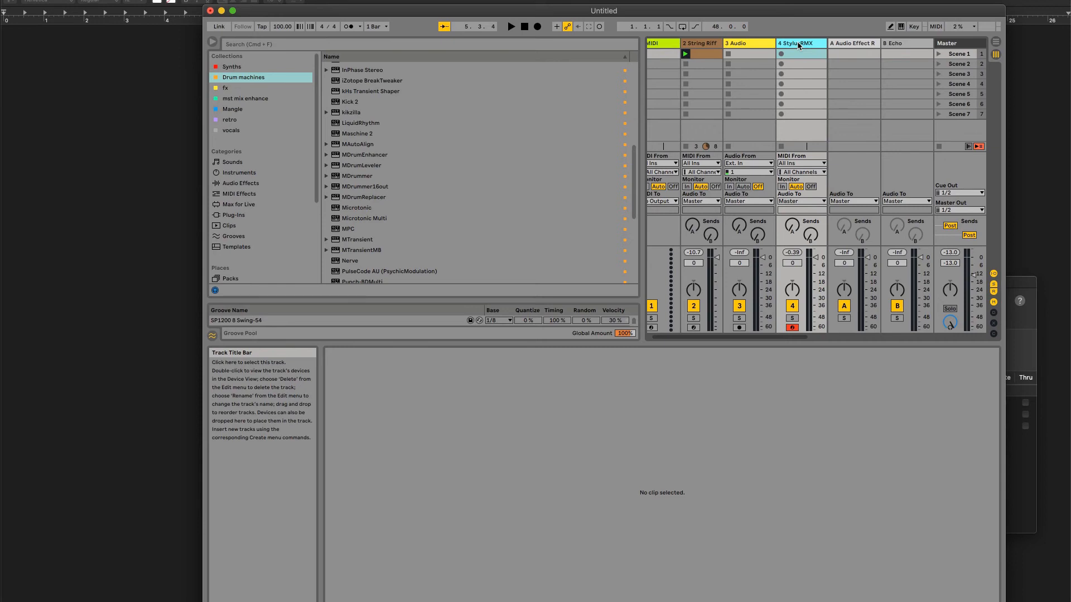
{"action": "key", "text": "super+shift+t"}
{"action": "scroll", "coordinate": [377, 173], "scroll_direction": "down", "scroll_amount": 7}
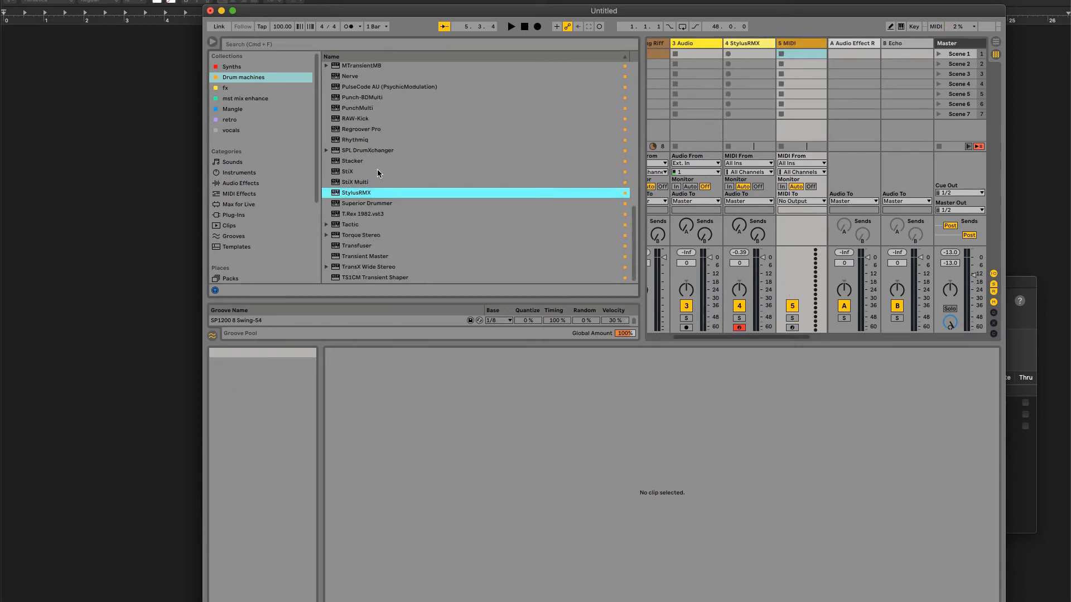
{"action": "left_click", "coordinate": [233, 67]}
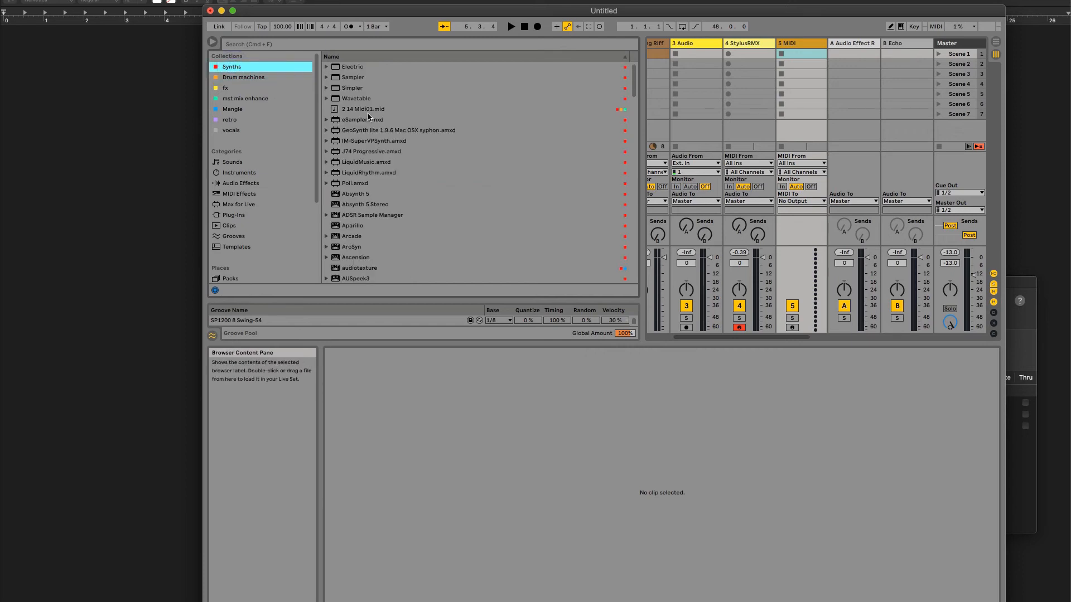
{"action": "scroll", "coordinate": [374, 216], "scroll_direction": "down", "scroll_amount": 8}
{"action": "left_click", "coordinate": [336, 223]}
{"action": "left_click_drag", "start_coordinate": [337, 225], "coordinate": [801, 53]}
Step: Audition C3 in the new EZbass clip and add consecutive sixteenth notes C3, D3 and D#3 from the start of the bar
{"action": "left_click", "coordinate": [562, 552]}
{"action": "left_click", "coordinate": [561, 545]}
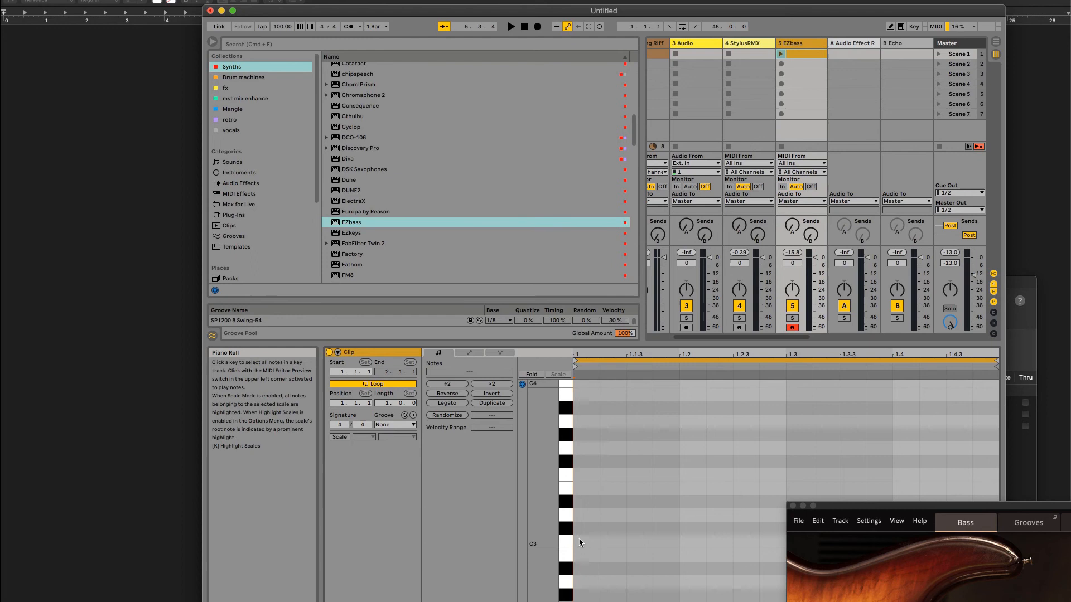
{"action": "left_click", "coordinate": [562, 544]}
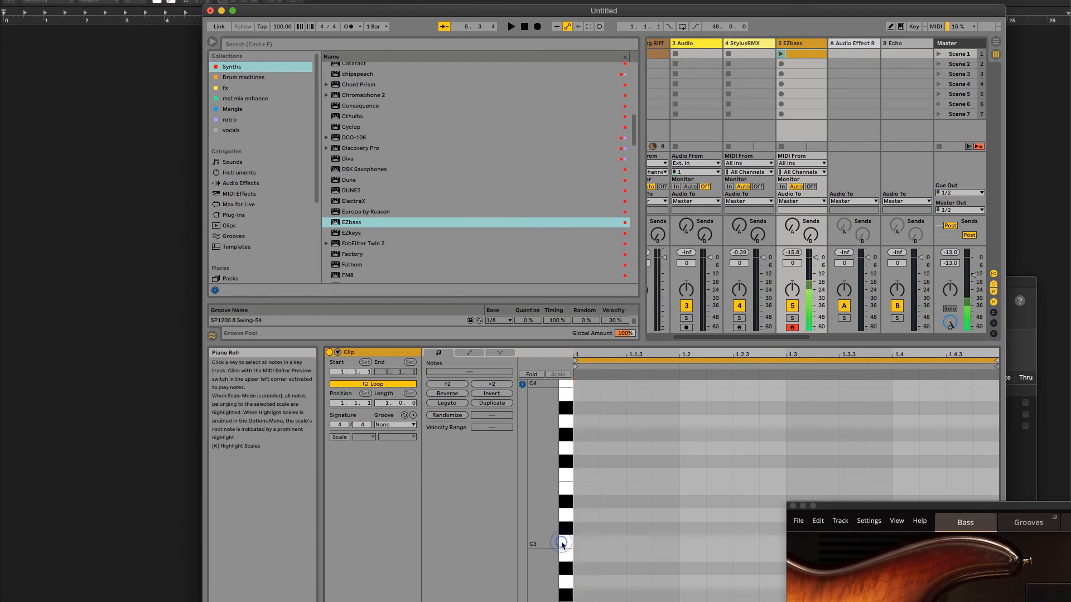
{"action": "double_click", "coordinate": [580, 541]}
{"action": "double_click", "coordinate": [612, 514]}
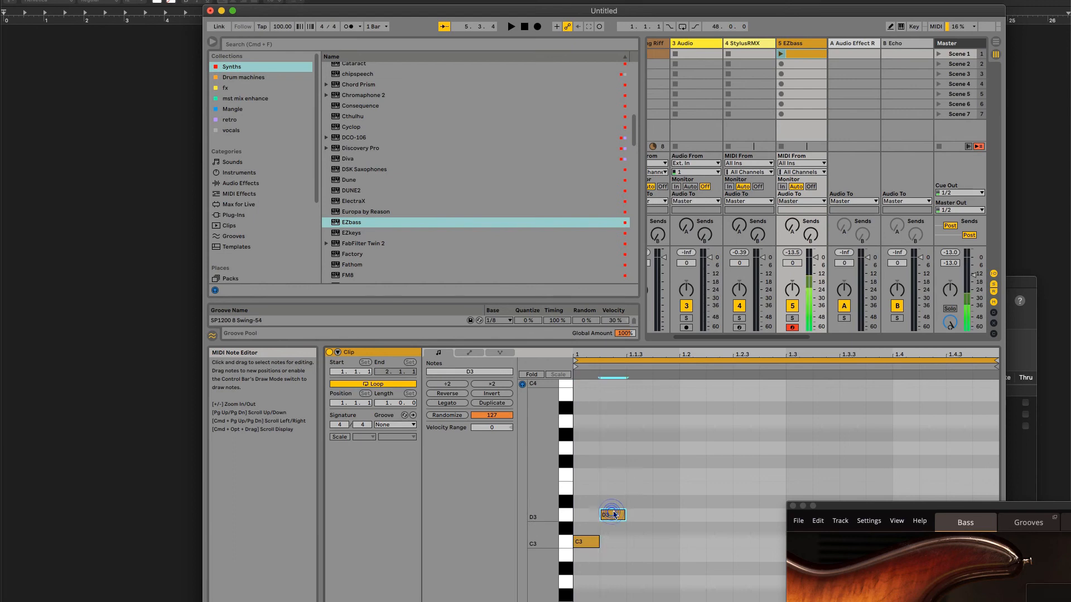
{"action": "double_click", "coordinate": [635, 501]}
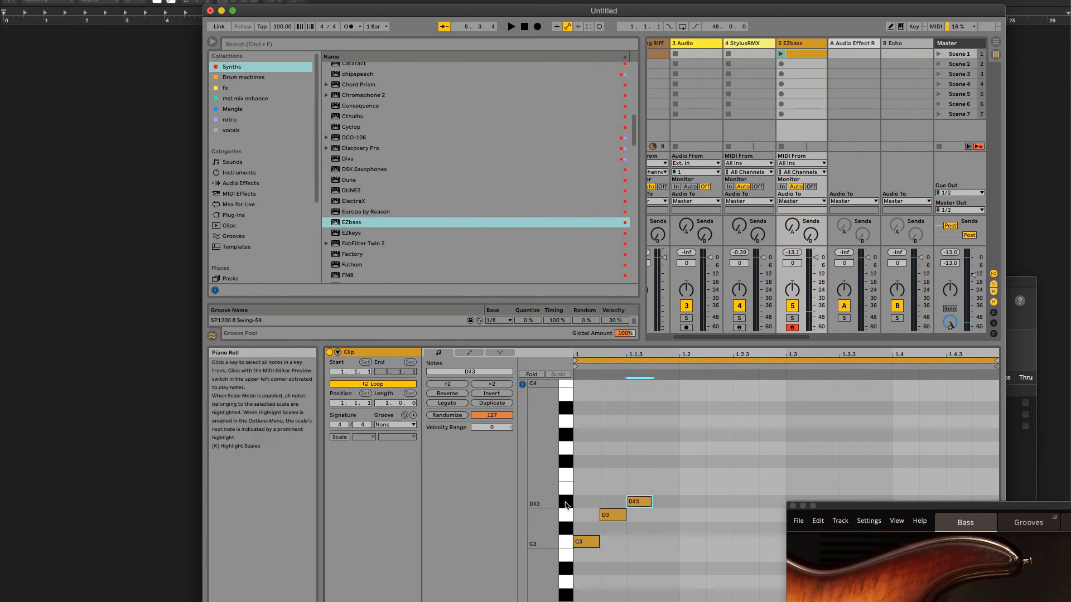
Step: Fill beat 1.2 of the bass clip with alternating D3 and D#3 sixteenths and add a C3 note at 1.3
{"action": "double_click", "coordinate": [692, 514]}
{"action": "left_click", "coordinate": [717, 501]}
{"action": "double_click", "coordinate": [717, 500]}
{"action": "left_click_drag", "start_coordinate": [831, 504], "coordinate": [937, 541]}
{"action": "double_click", "coordinate": [746, 514]}
{"action": "double_click", "coordinate": [770, 501]}
{"action": "double_click", "coordinate": [798, 541]}
Step: Move the EZbass window out of the way and add a sixteenth bass note on G2 at 1.4
{"action": "left_click_drag", "start_coordinate": [943, 542], "coordinate": [1021, 578]}
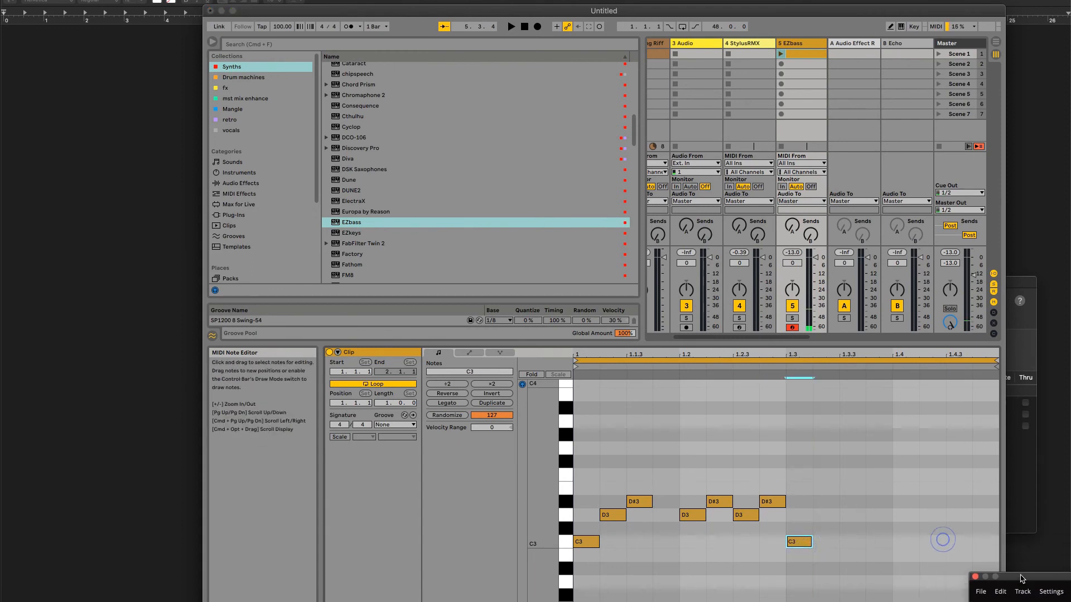
{"action": "double_click", "coordinate": [853, 582]}
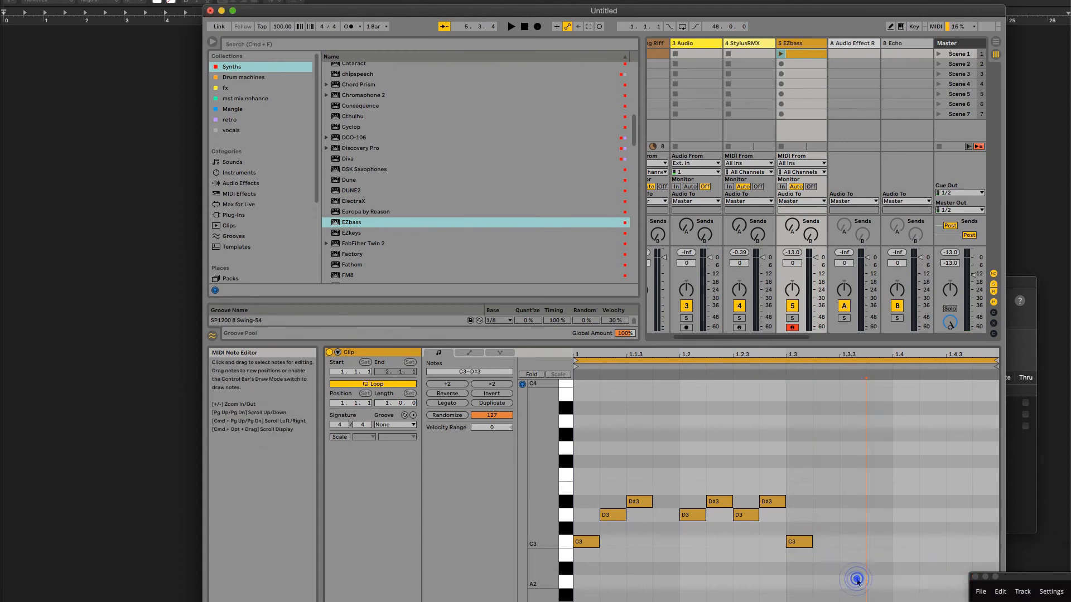
{"action": "key", "text": "Down"}
{"action": "key", "text": "Down"}
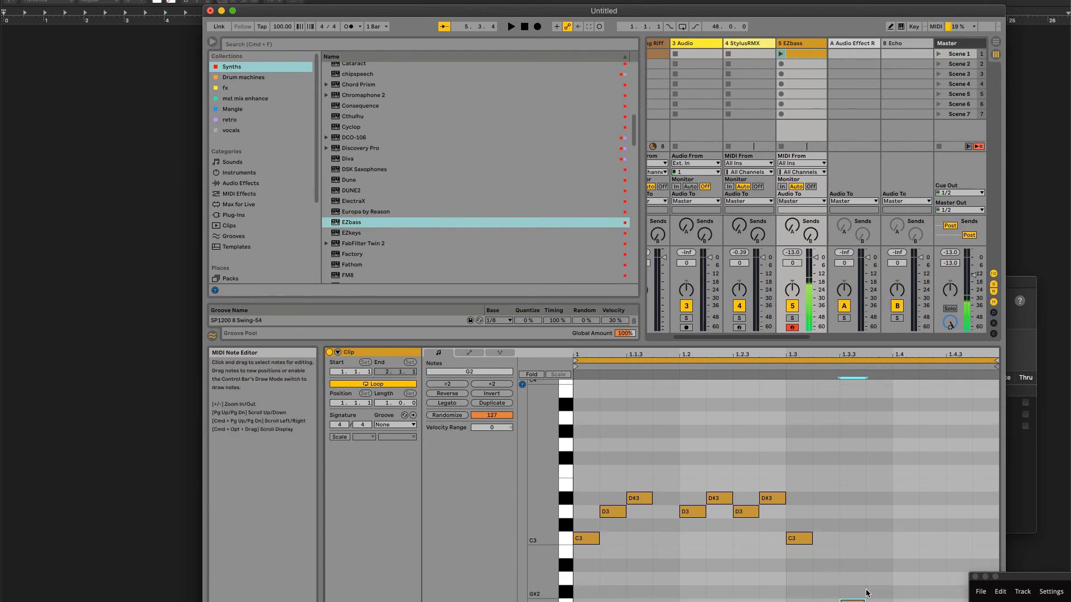
{"action": "key", "text": "Right"}
{"action": "key", "text": "Right"}
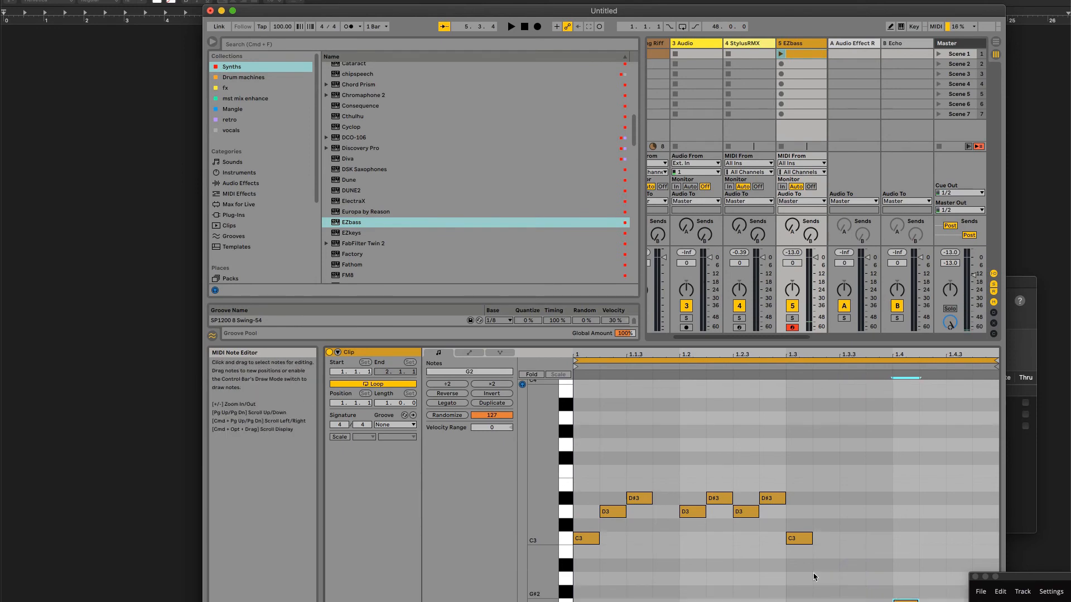
Step: Launch the EZbass clip and duplicate its one-bar loop to make a two-bar bass pattern
{"action": "left_click", "coordinate": [781, 54]}
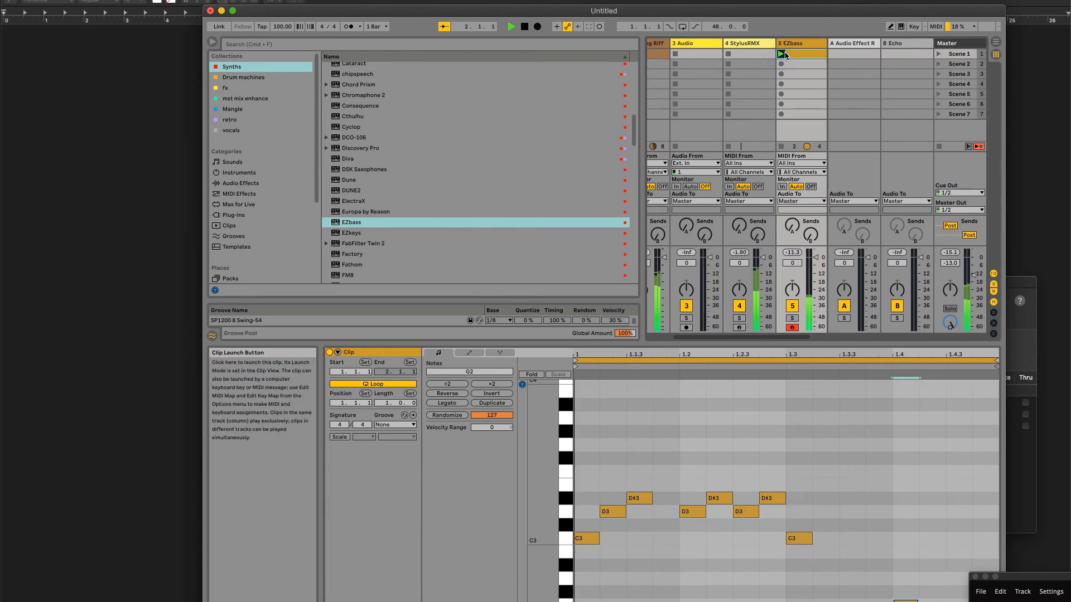
{"action": "left_click", "coordinate": [714, 359]}
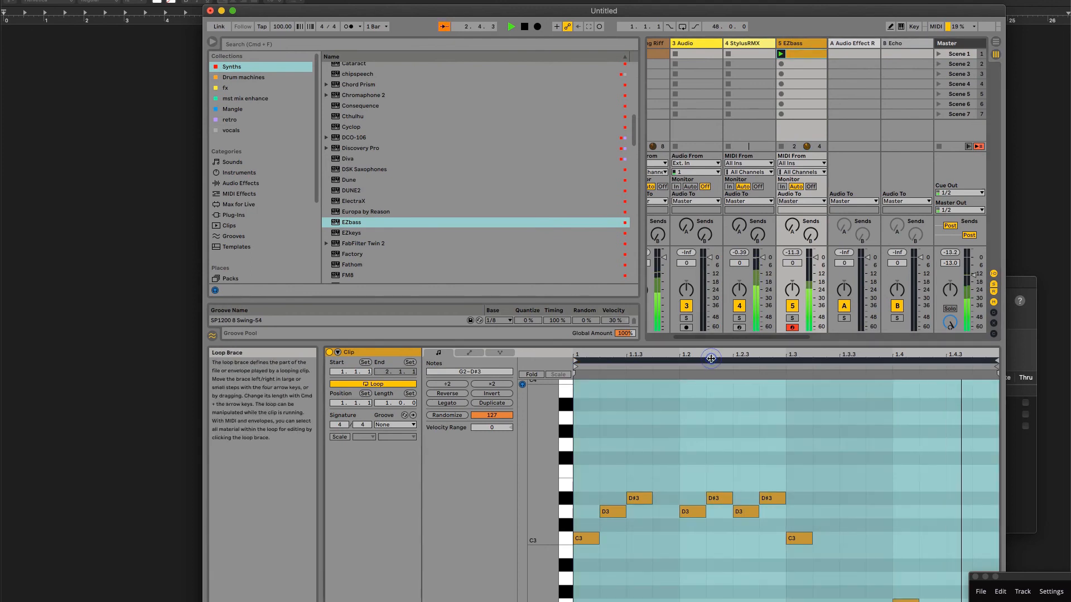
{"action": "key", "text": "super+d"}
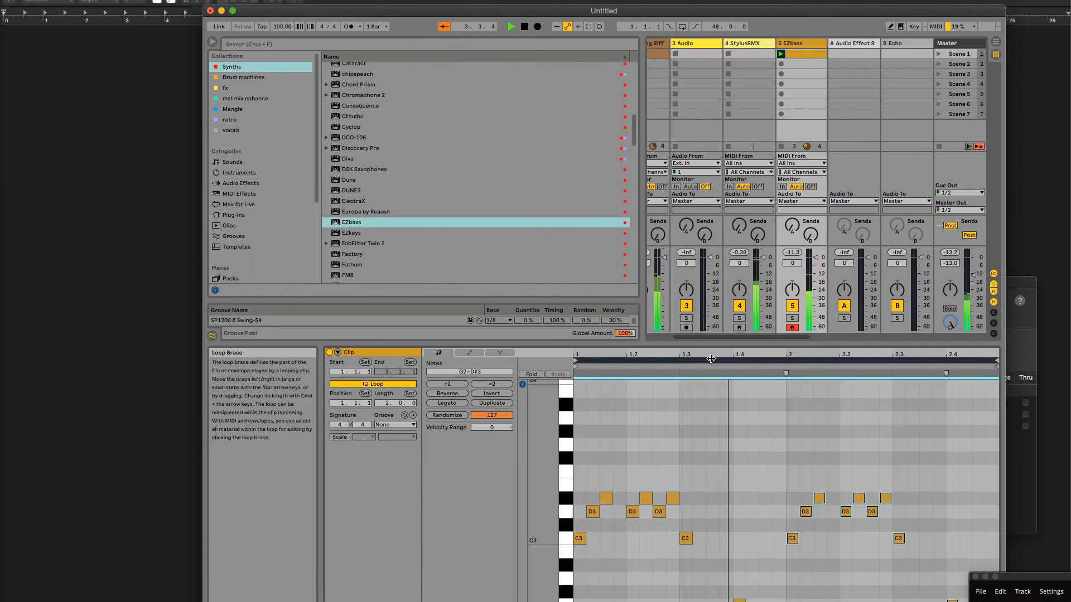
Step: Lower the bass note at 2.4 to D#2, then add an eighth note on D2 after it and a closing G2 sixteenth
{"action": "left_click", "coordinate": [943, 548]}
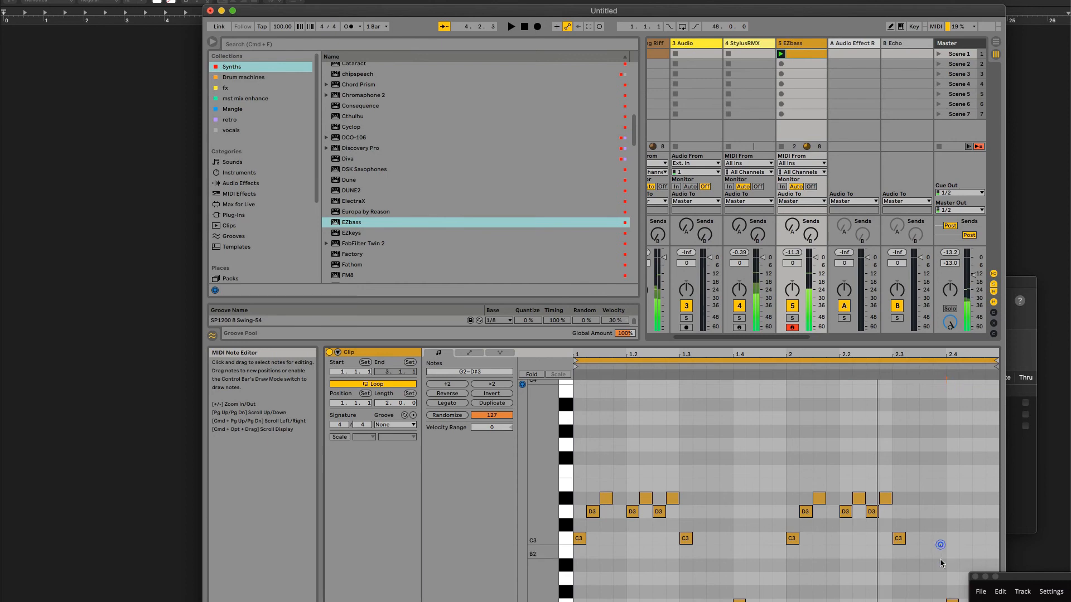
{"action": "scroll", "coordinate": [780, 491], "scroll_direction": "down", "scroll_amount": 2}
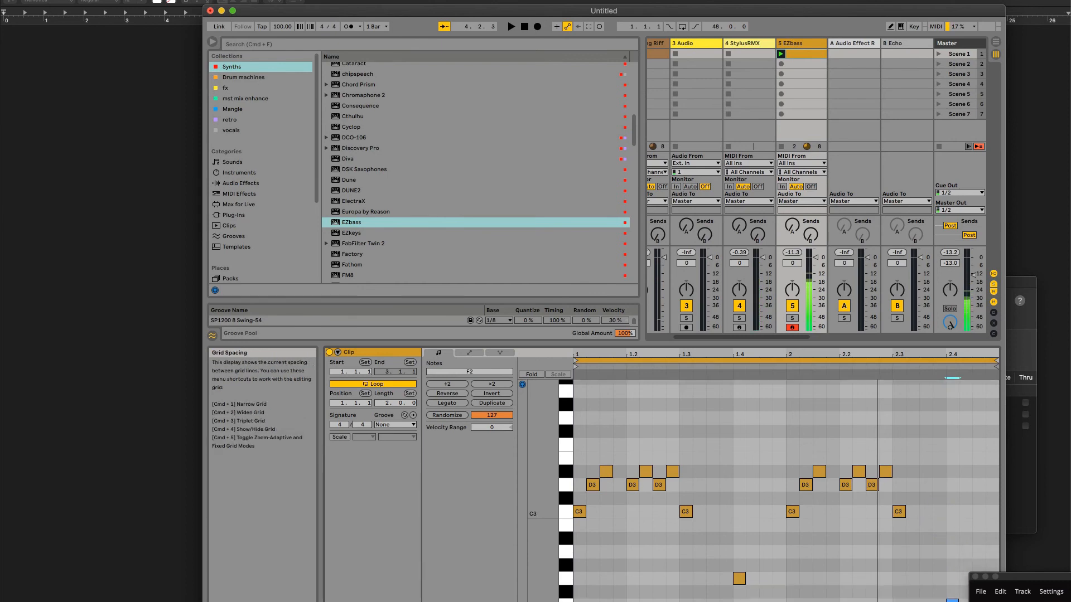
{"action": "scroll", "coordinate": [781, 491], "scroll_direction": "down", "scroll_amount": 2}
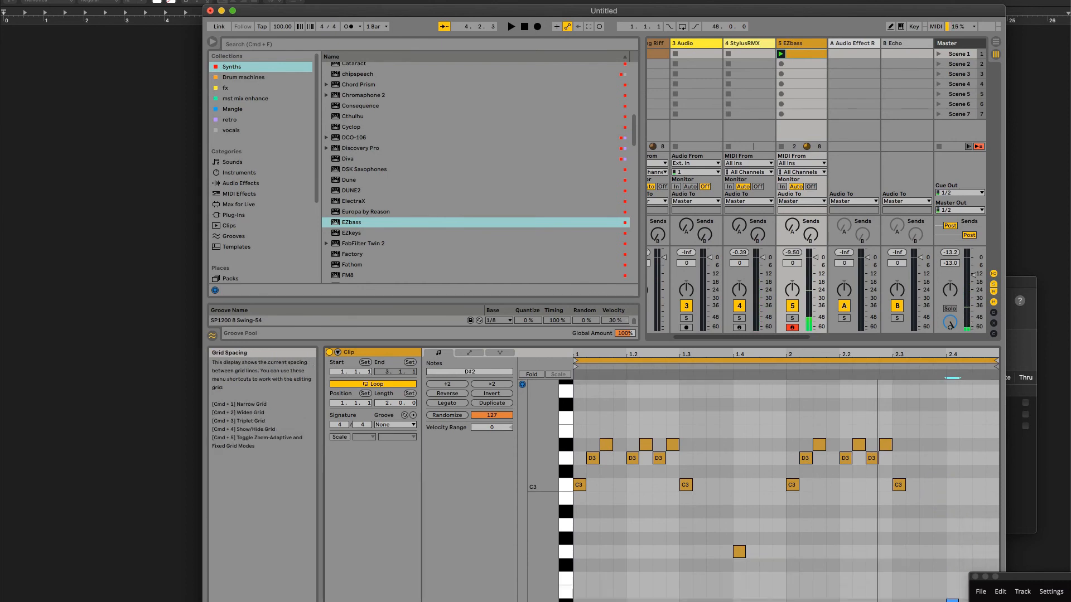
{"action": "scroll", "coordinate": [951, 569], "scroll_direction": "down", "scroll_amount": 3}
{"action": "double_click", "coordinate": [972, 576]}
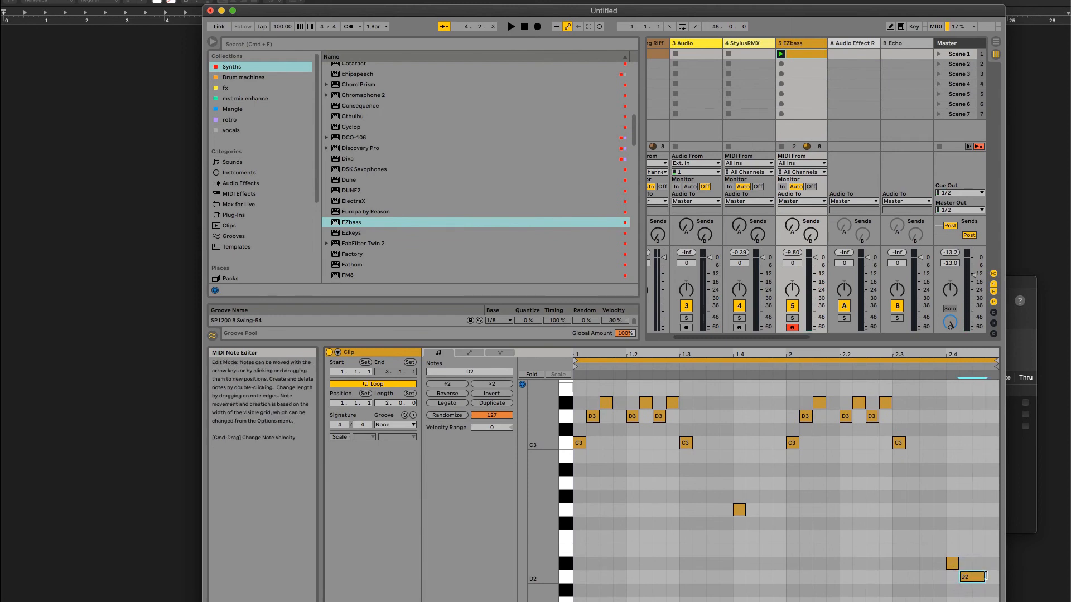
{"action": "double_click", "coordinate": [991, 494]}
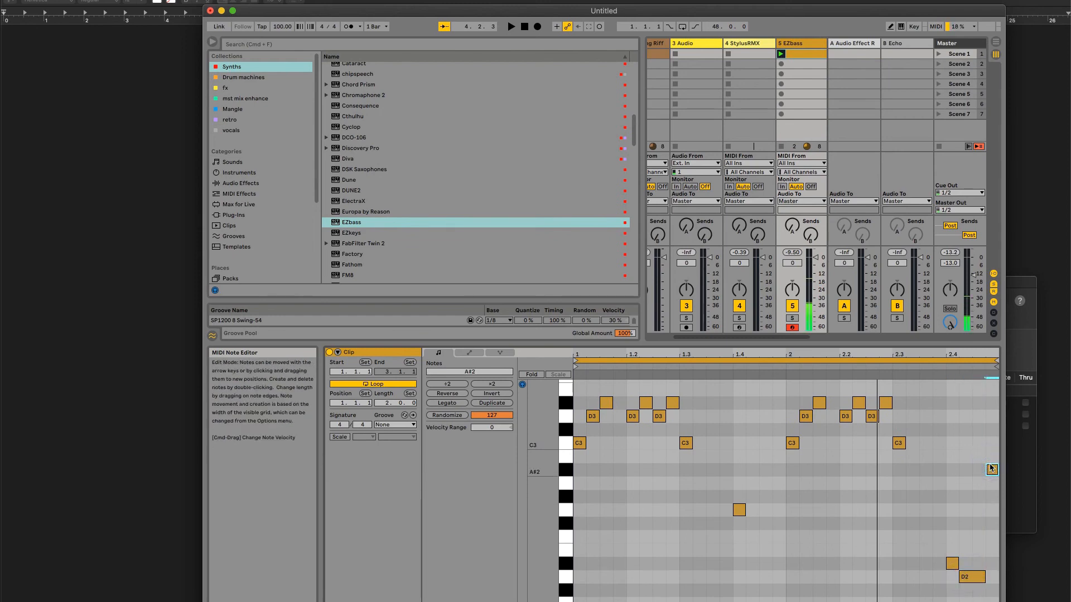
{"action": "key", "text": "Down"}
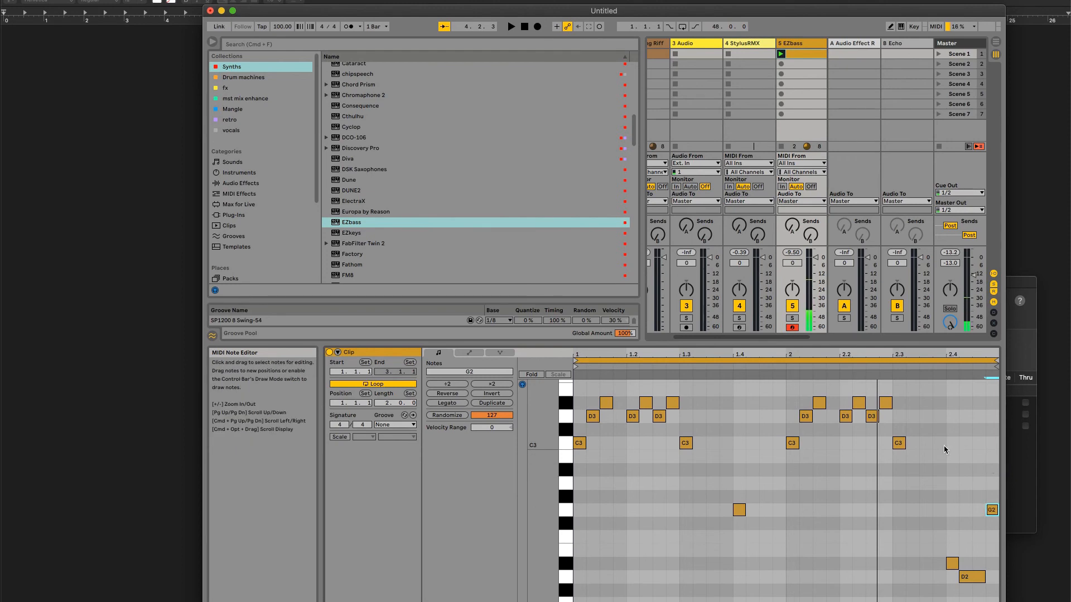
Step: Shorten the D3 and D#3 notes in both bars and the D#2 note at 2.4 for a more staccato bass line
{"action": "left_click", "coordinate": [587, 389]}
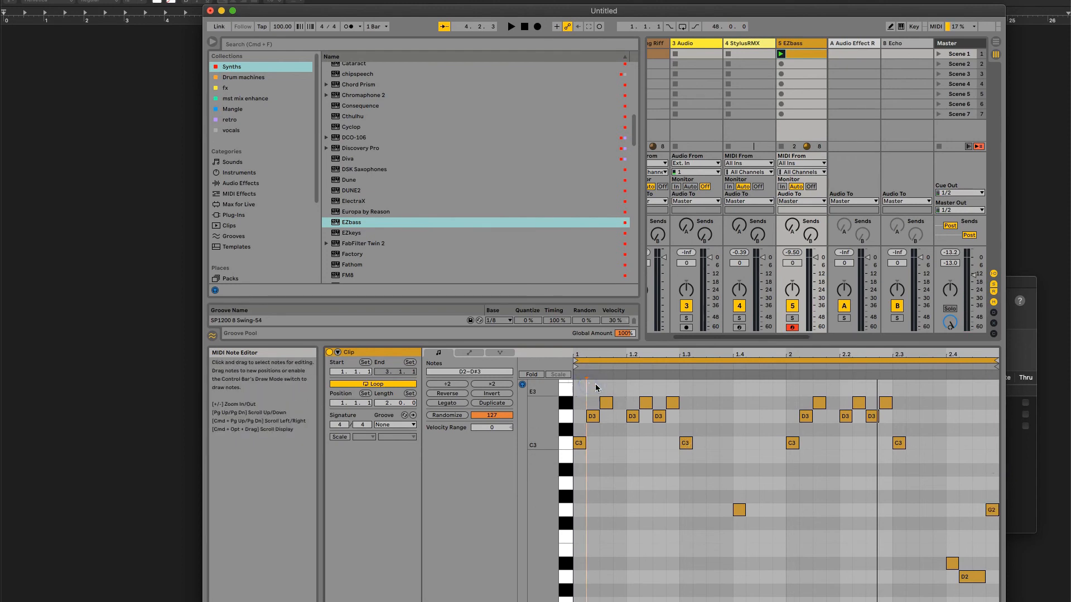
{"action": "left_click_drag", "start_coordinate": [588, 390], "coordinate": [669, 401]}
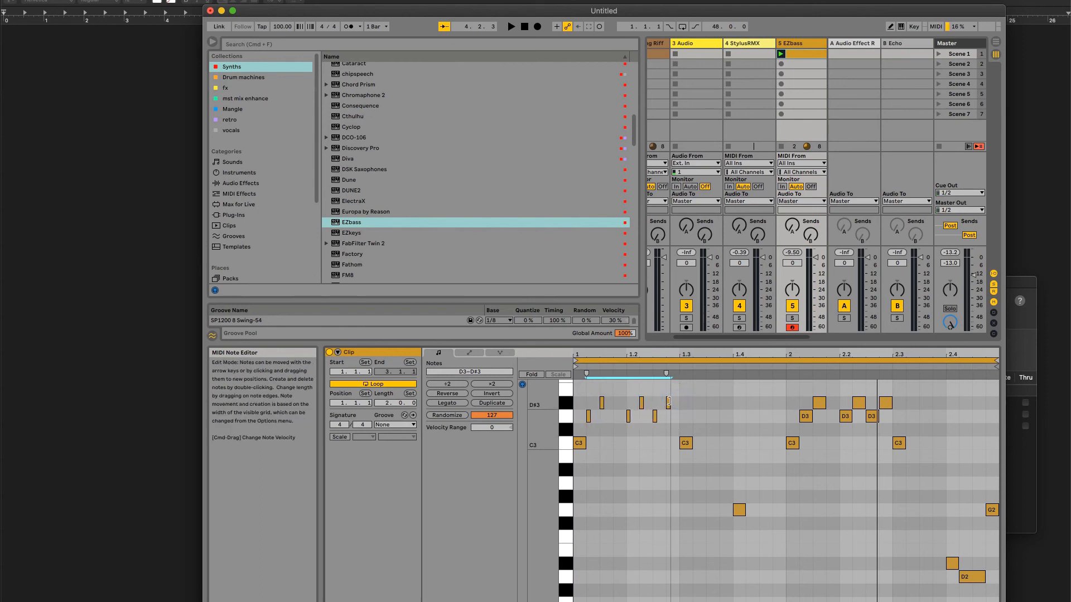
{"action": "left_click_drag", "start_coordinate": [786, 394], "coordinate": [883, 403]}
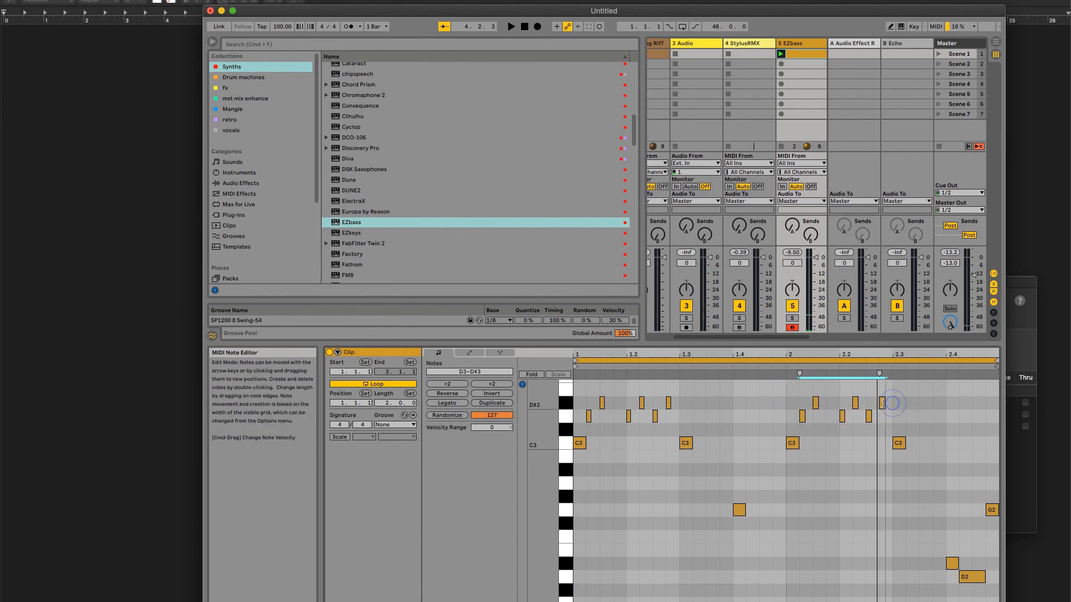
{"action": "key", "text": "space"}
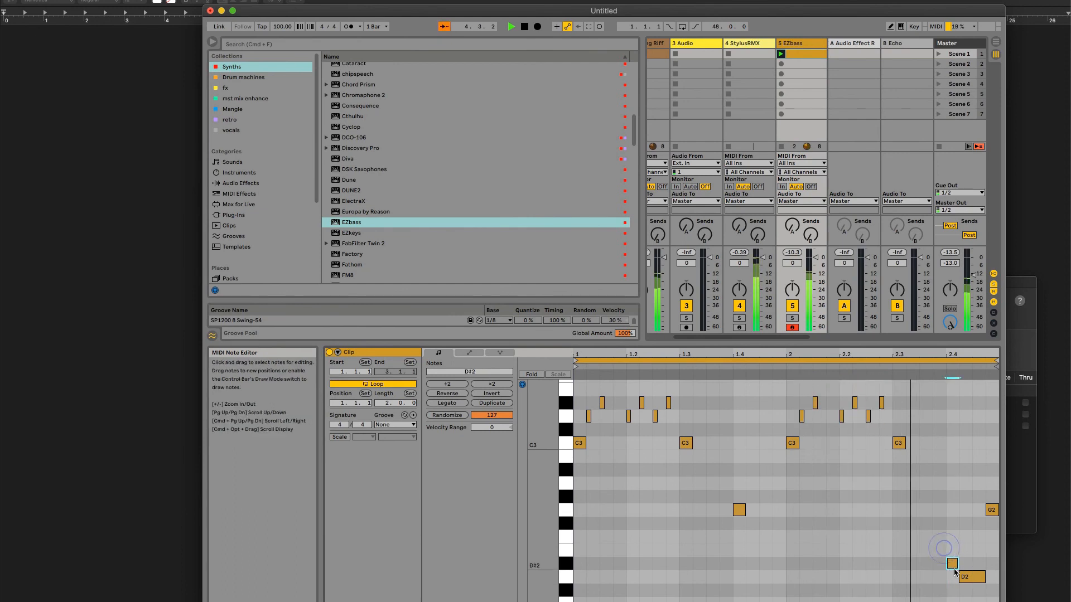
{"action": "left_click_drag", "start_coordinate": [957, 562], "coordinate": [952, 561]}
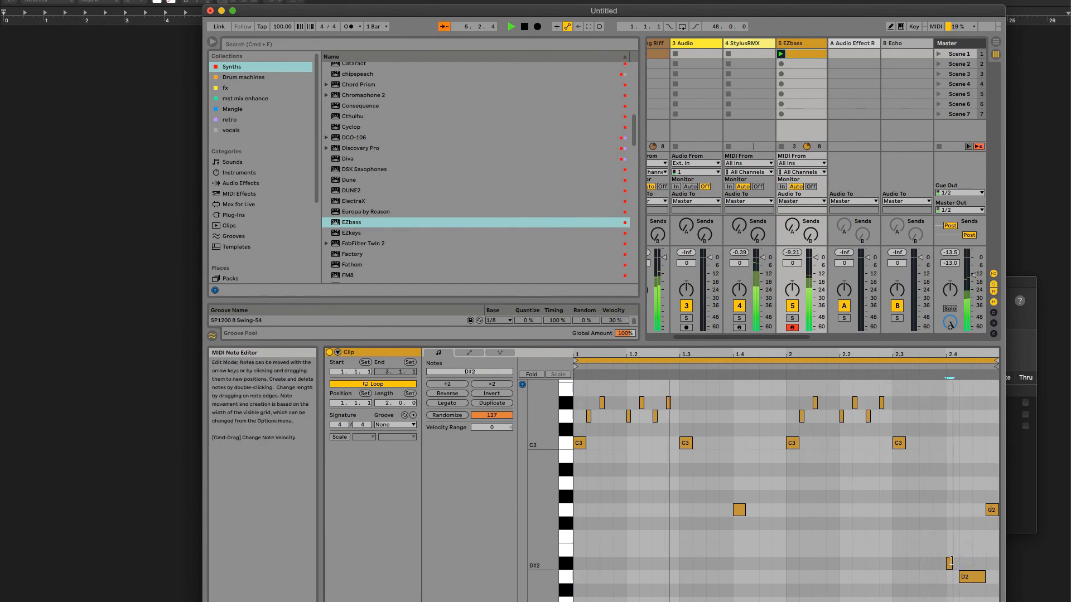
Step: Add a sixteenth bass note on D#2 at 2.3.3
{"action": "double_click", "coordinate": [938, 443]}
{"action": "key", "text": "Down"}
{"action": "key", "text": "Down"}
{"action": "key", "text": "Down"}
{"action": "key", "text": "Down"}
{"action": "key", "text": "Down"}
{"action": "key", "text": "Down"}
{"action": "key", "text": "Down"}
{"action": "key", "text": "Down"}
{"action": "key", "text": "Down"}
{"action": "key", "text": "Left"}
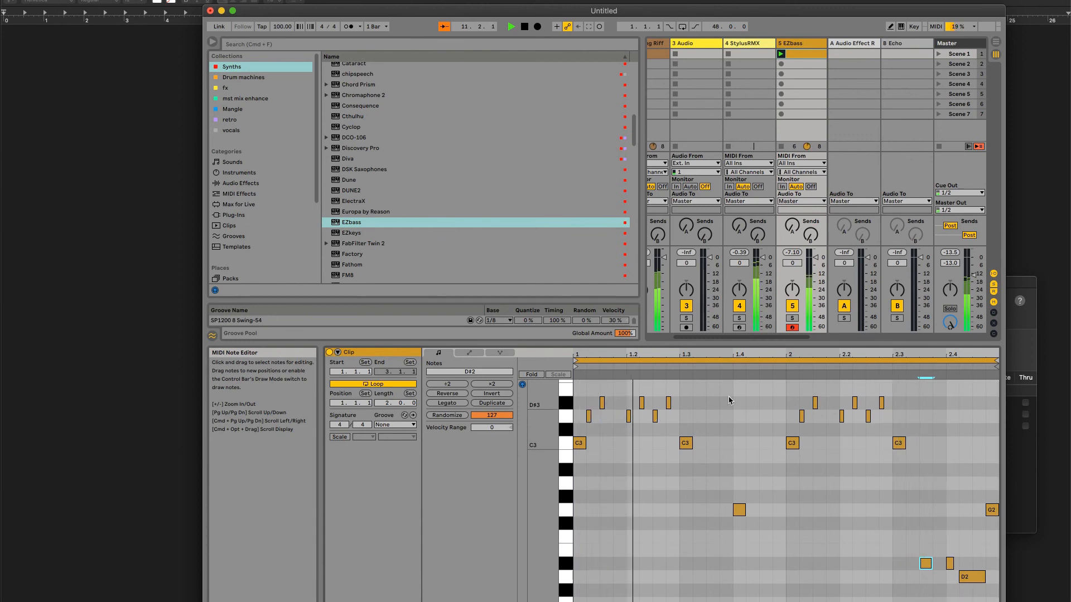
Step: Transpose all notes of the EZbass clip down one octave
{"action": "left_click", "coordinate": [672, 509]}
{"action": "key", "text": "super+a"}
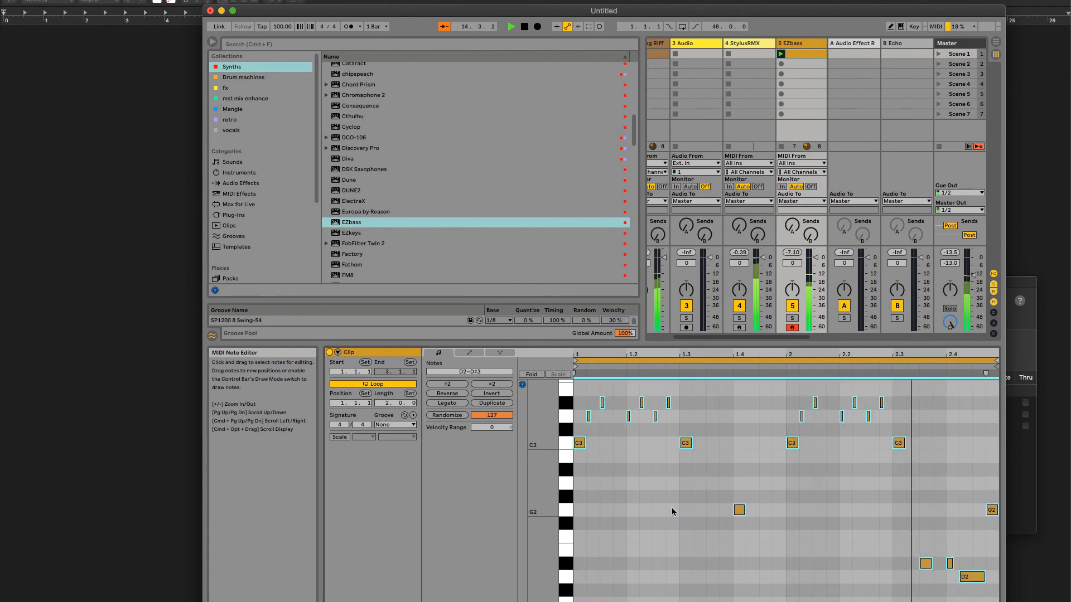
{"action": "key", "text": "shift+Down"}
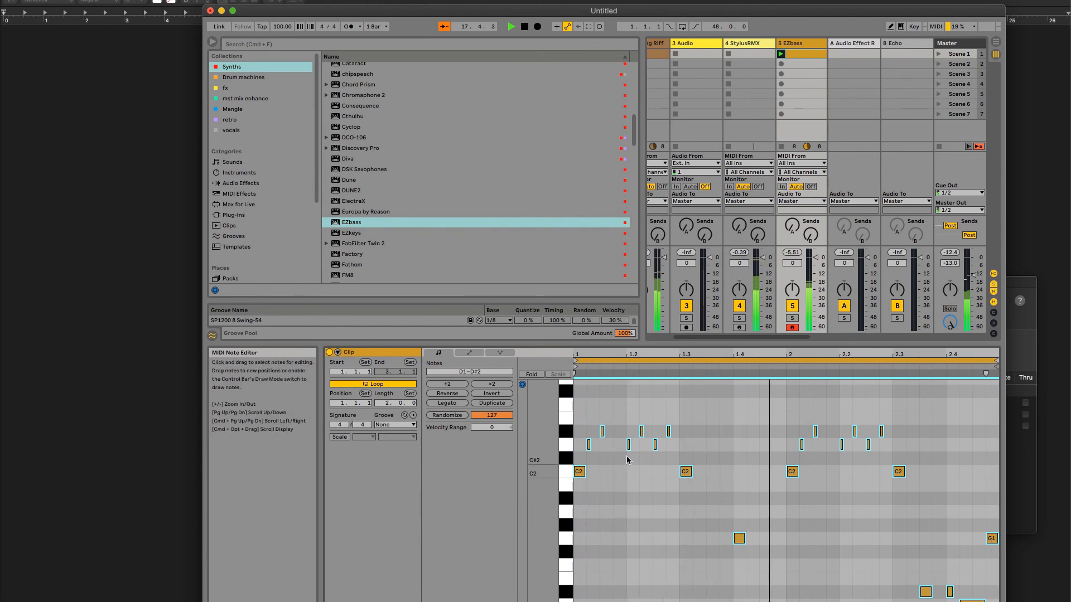
Step: Deactivate the D2 note at 1.2 and lengthen the G1 note at 1.4 to the end of the first bar
{"action": "left_click", "coordinate": [622, 412]}
{"action": "left_click_drag", "start_coordinate": [622, 412], "coordinate": [641, 466]}
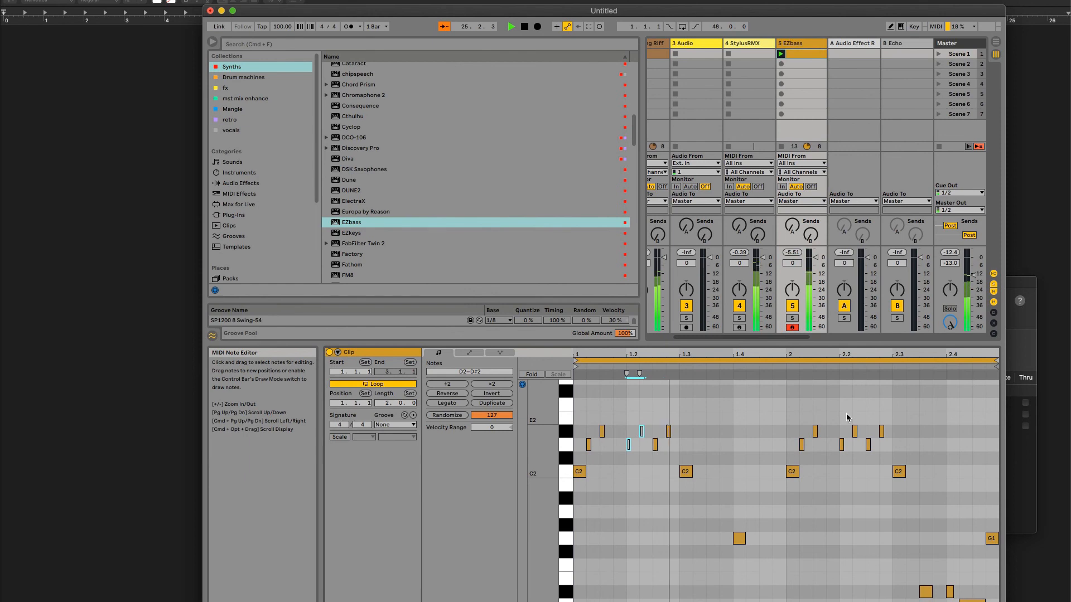
{"action": "left_click_drag", "start_coordinate": [624, 437], "coordinate": [659, 432]}
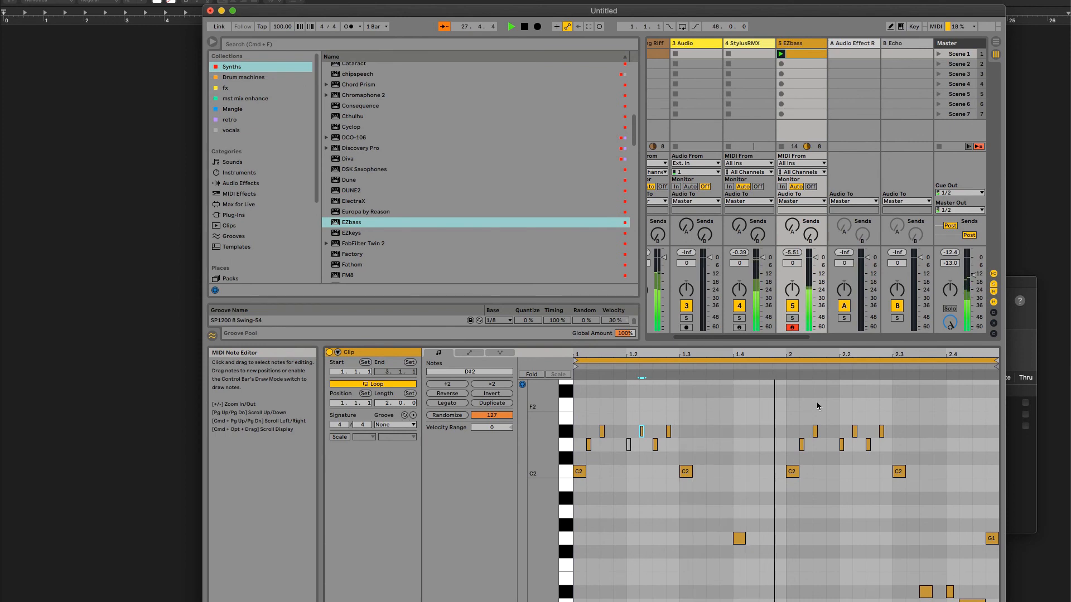
{"action": "left_click", "coordinate": [740, 538]}
{"action": "left_click_drag", "start_coordinate": [745, 539], "coordinate": [784, 538]}
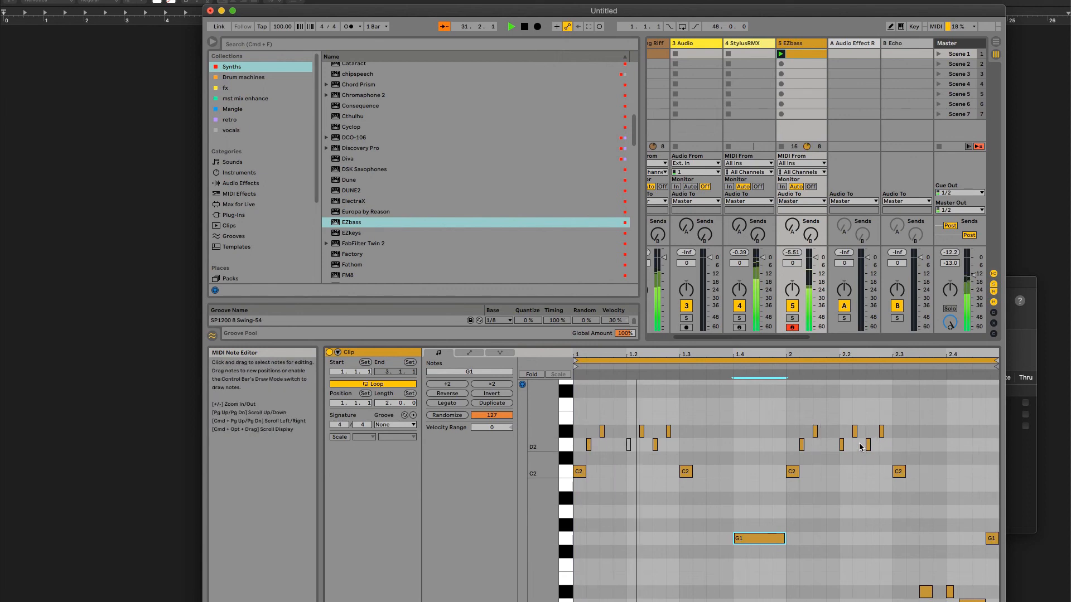
Step: Deactivate the D2 note at 2.2 and the D#2 note right after it
{"action": "left_click", "coordinate": [832, 431]}
{"action": "left_click_drag", "start_coordinate": [832, 430], "coordinate": [846, 451]}
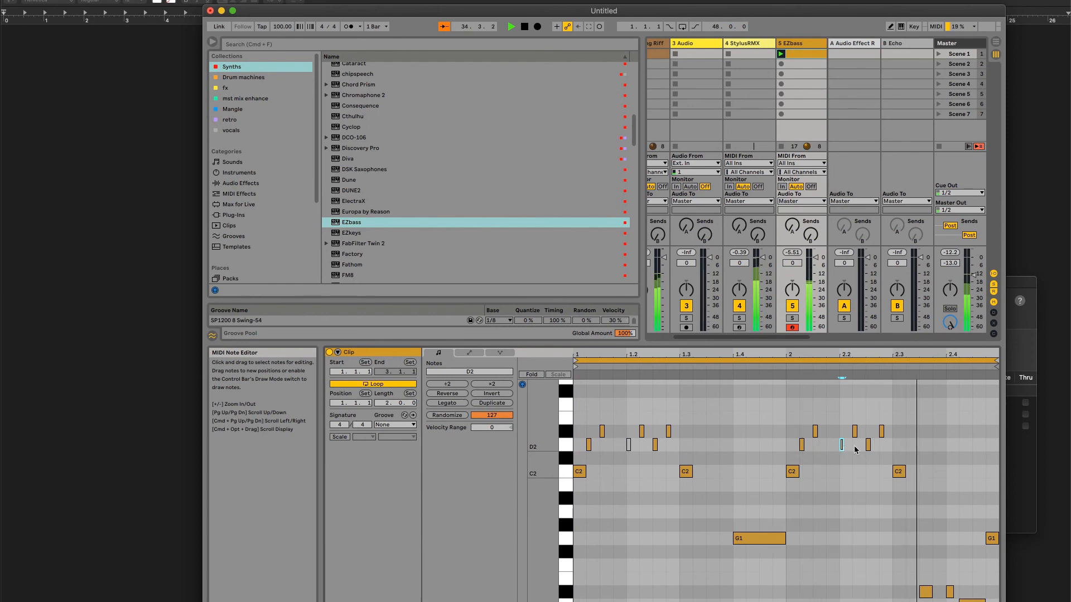
{"action": "left_click_drag", "start_coordinate": [846, 429], "coordinate": [864, 434]}
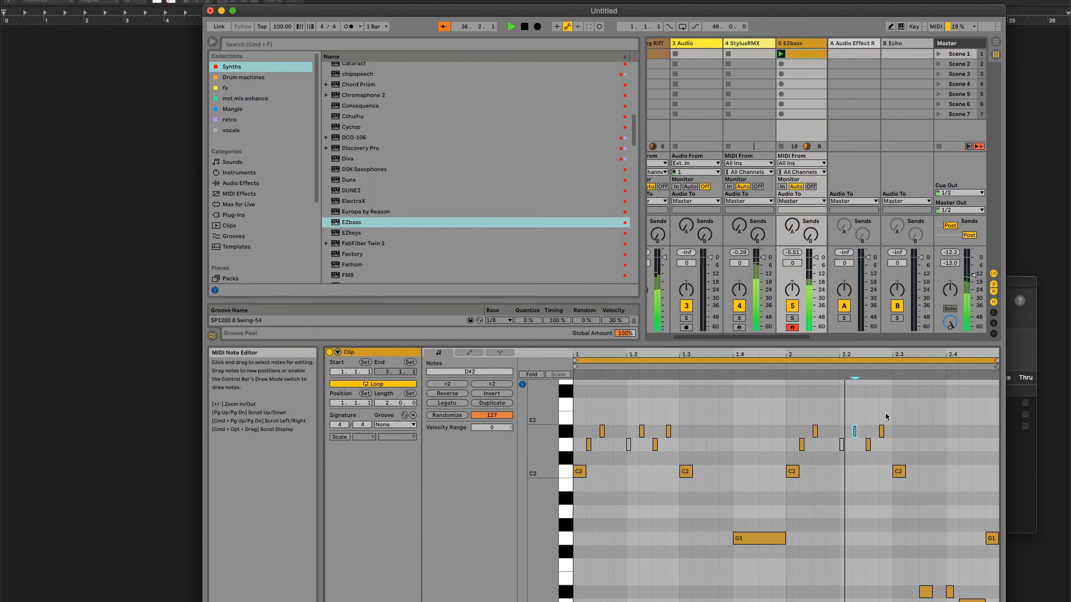
Step: Move the last D2 and D#2 notes of beat 2.2 one sixteenth earlier and add a short D2 note at 2.2.4
{"action": "left_click_drag", "start_coordinate": [892, 424], "coordinate": [862, 459]}
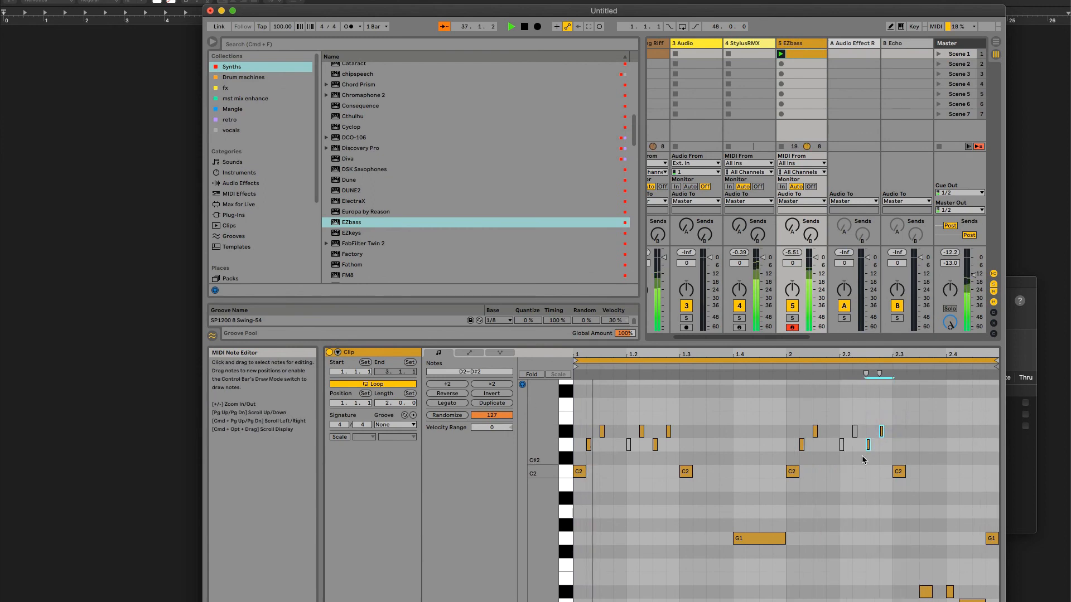
{"action": "key", "text": "Left"}
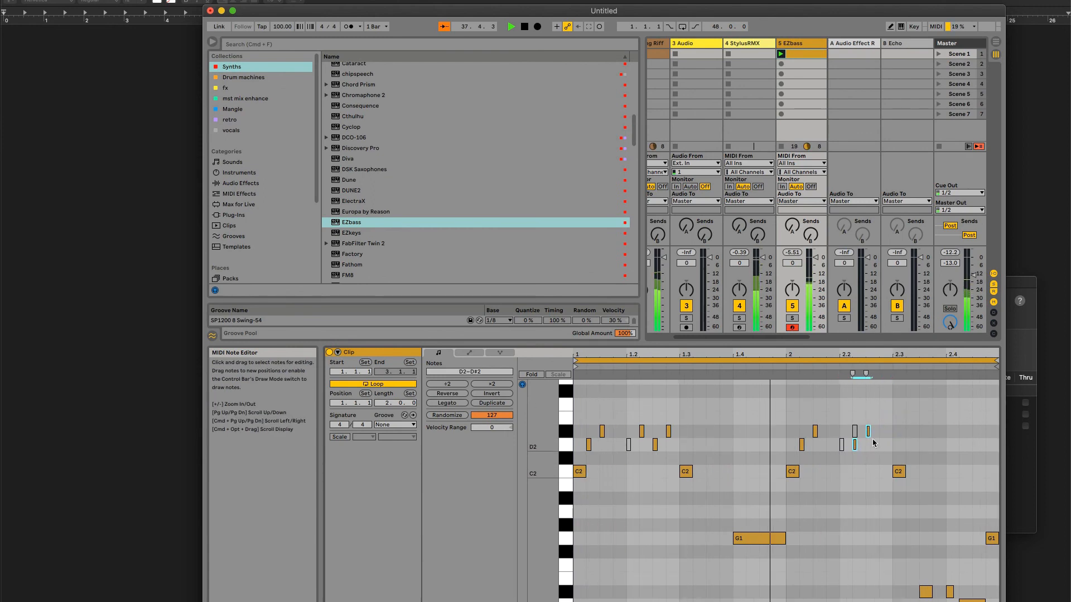
{"action": "left_click_drag", "start_coordinate": [877, 422], "coordinate": [855, 434]}
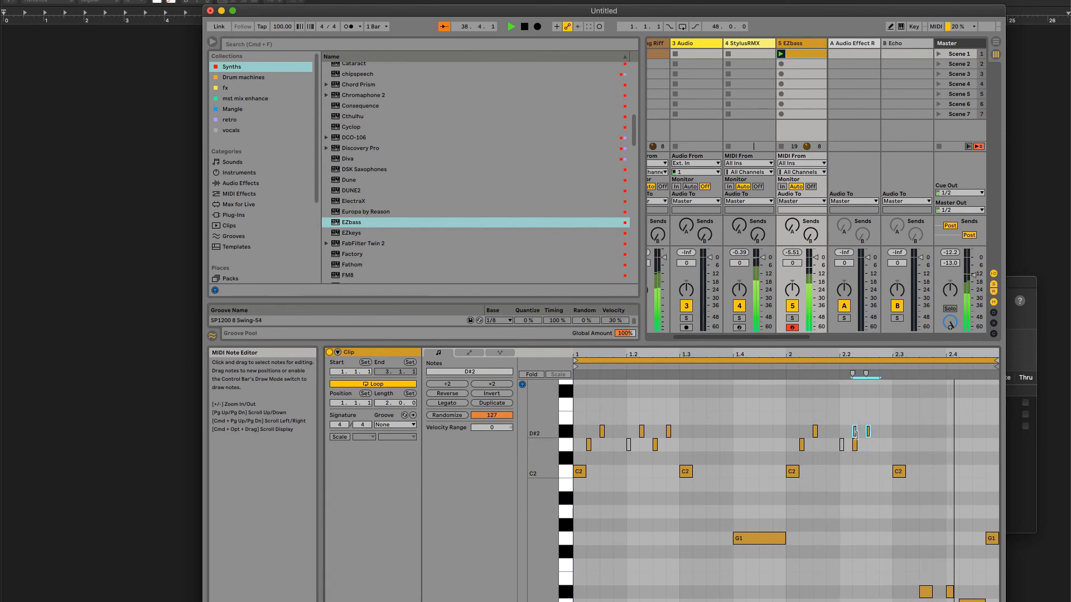
{"action": "left_click", "coordinate": [868, 431]}
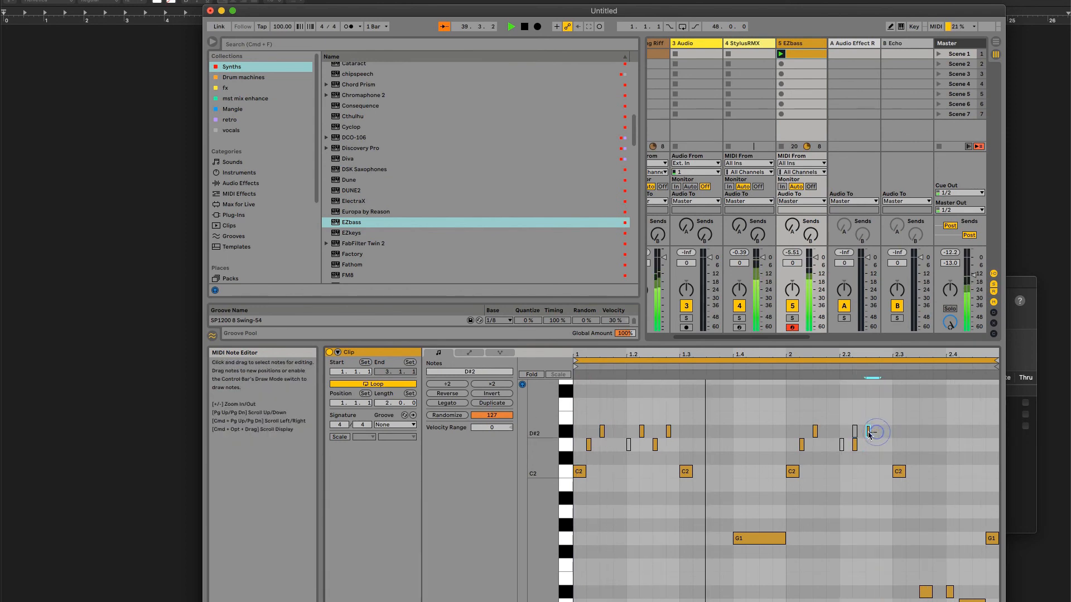
{"action": "double_click", "coordinate": [881, 445]}
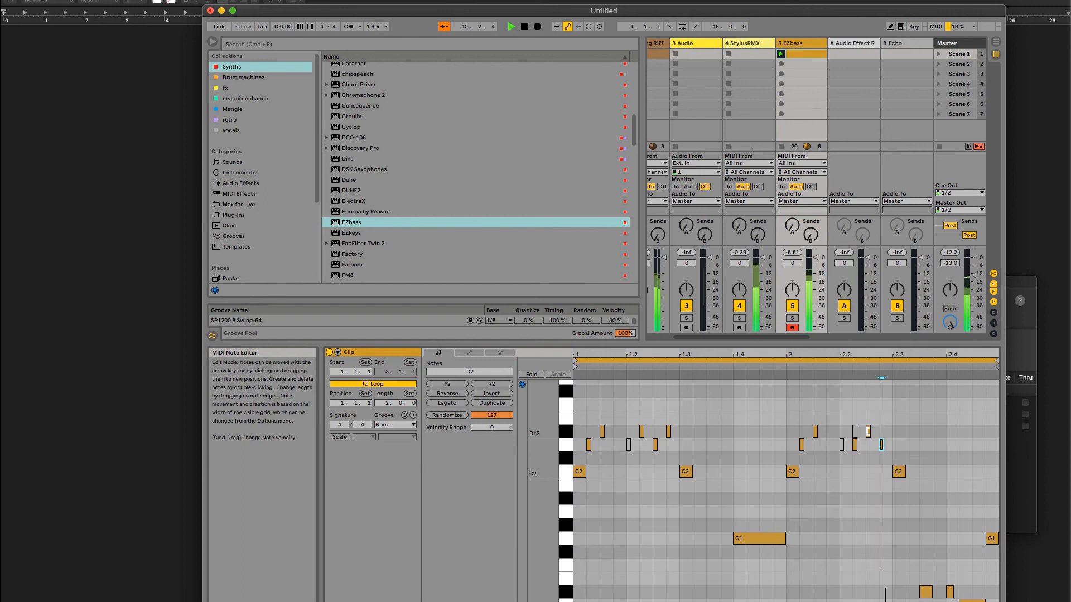